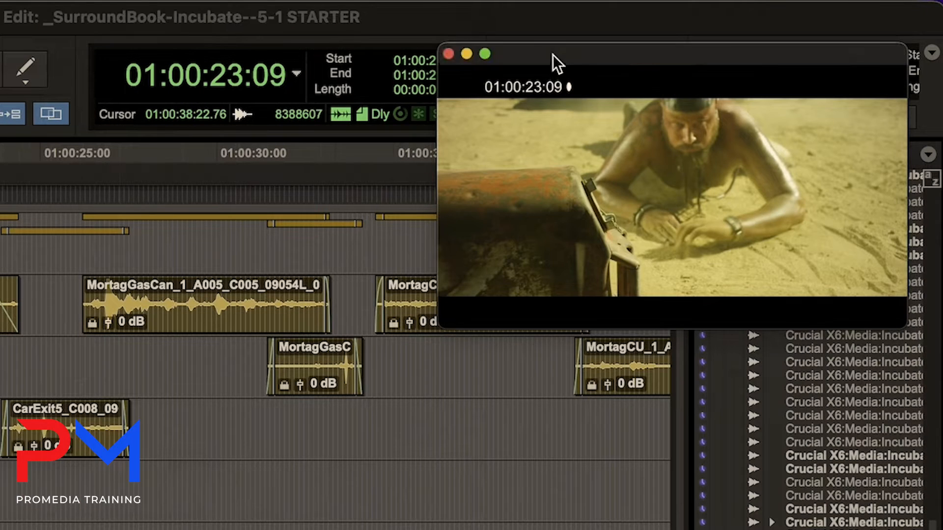
Move the video window clear of the counters and set the nudge value to 1 frame.
left_click_drag(702, 57, 705, 209)
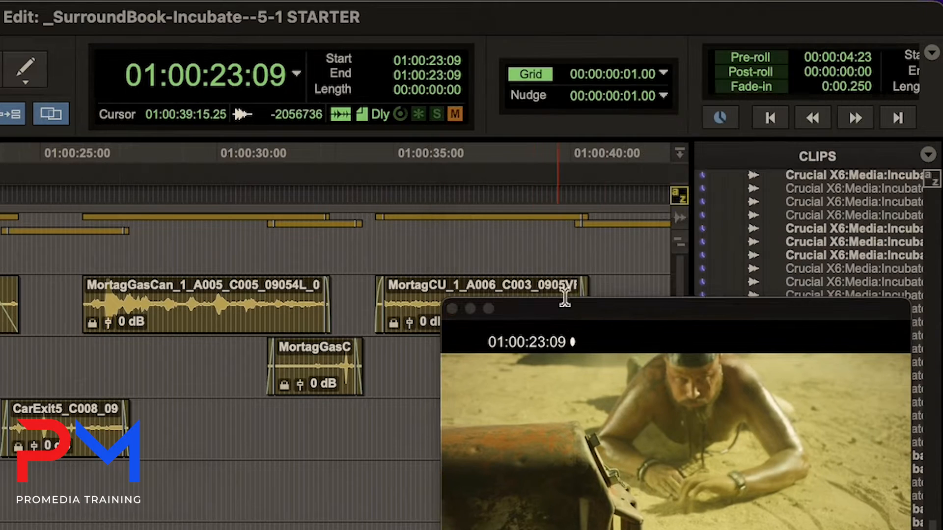
left_click(663, 95)
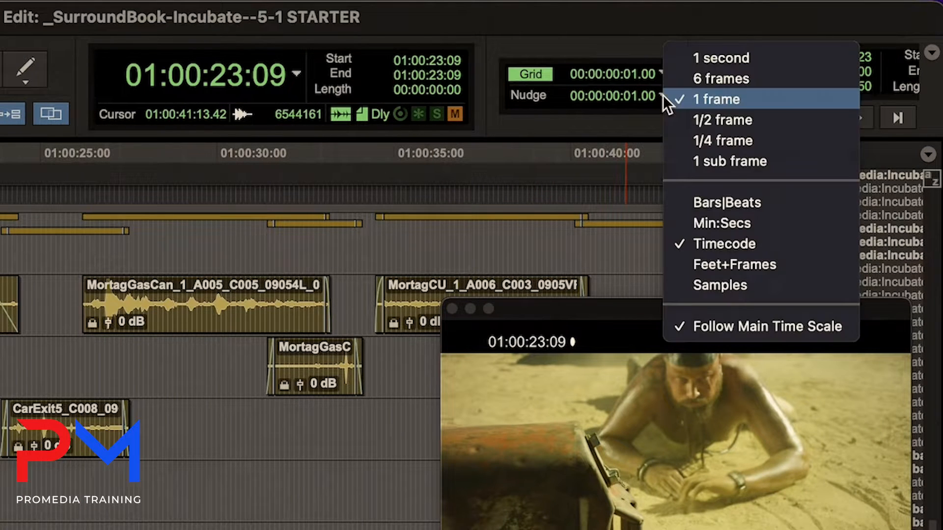
left_click(694, 96)
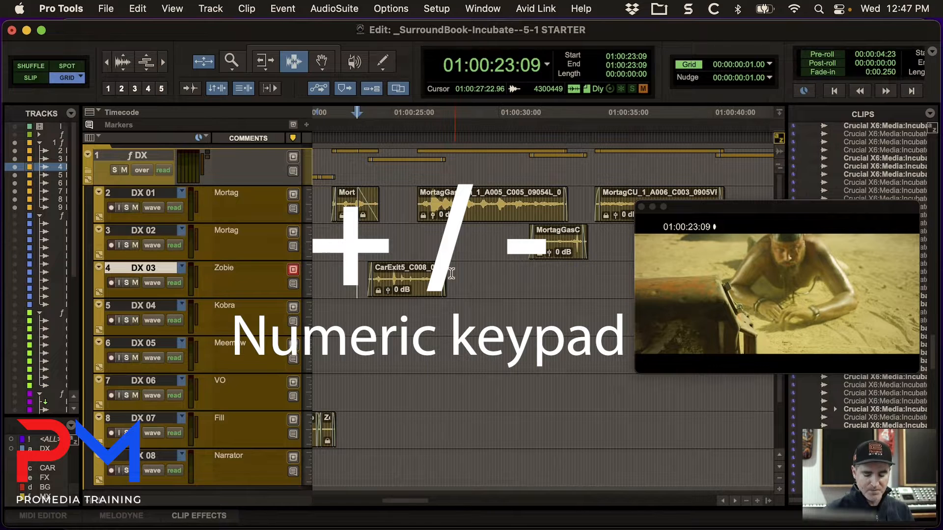
Nudge the edit cursor forward frame by frame to 01:00:23:16 on the DX 03 track.
key("KP_Add")
key("KP_Add")
key("KP_Add")
key("KP_Add")
key("KP_Add")
key("KP_Add")
key("KP_Add")
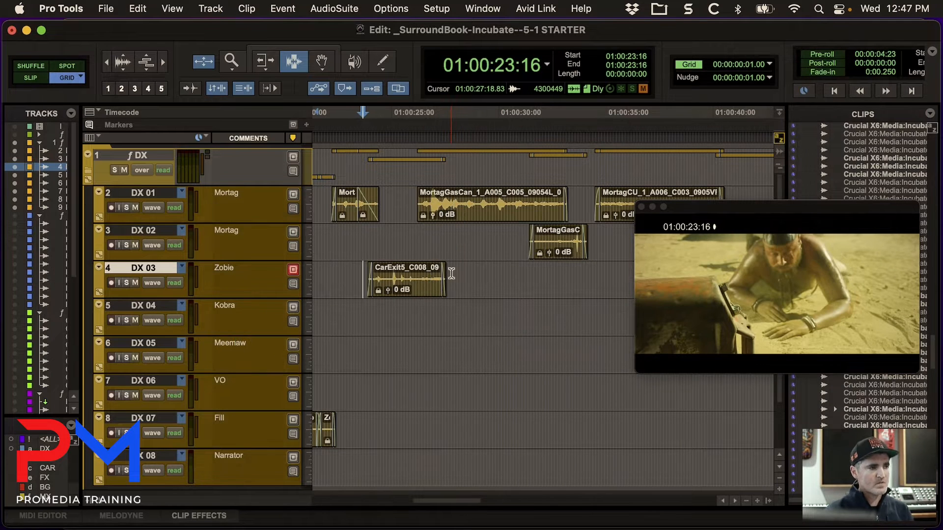
Place the edit cursor just after the CarExit5 clip on DX 03, nudge it to the shot change at 01:00:28:11 and play from there.
left_click(451, 273)
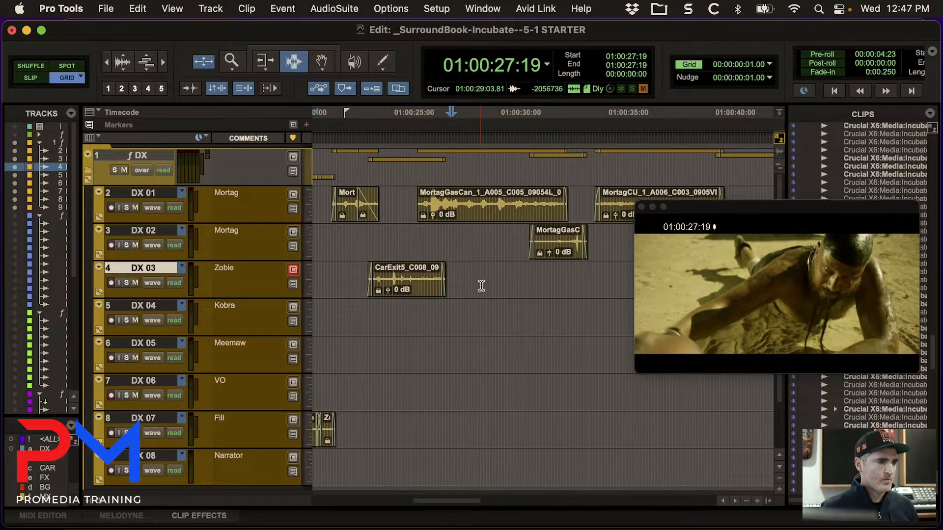
key("KP_Add")
key("KP_Add")
key("KP_Add")
key("KP_Add")
key("KP_Add")
key("KP_Add")
key("KP_Add")
key("KP_Add")
key("KP_Add")
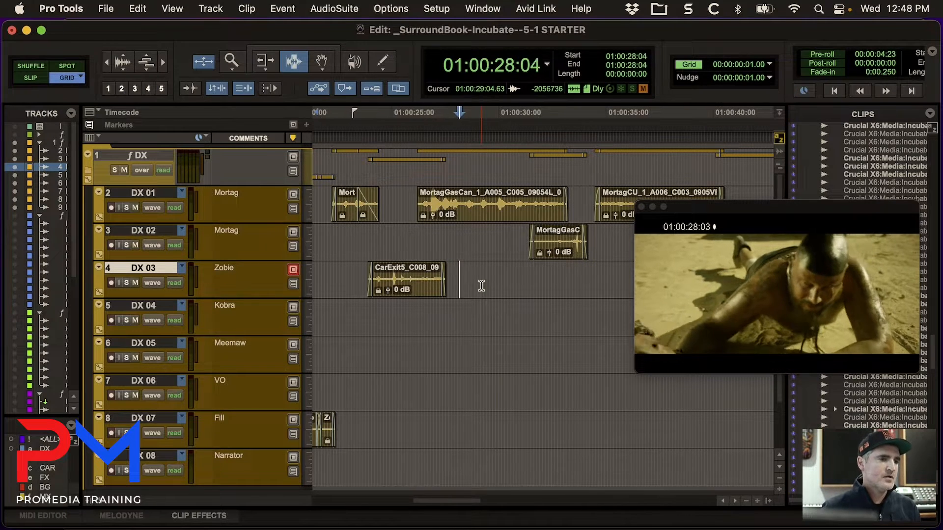
key("KP_Add")
key("KP_Add")
key("KP_Add")
key("KP_Add")
key("KP_Add")
key("KP_Add")
key("KP_Add")
key("KP_Add")
key("KP_Add")
key("KP_Add")
key("KP_Add")
key("KP_Add")
key("KP_Add")
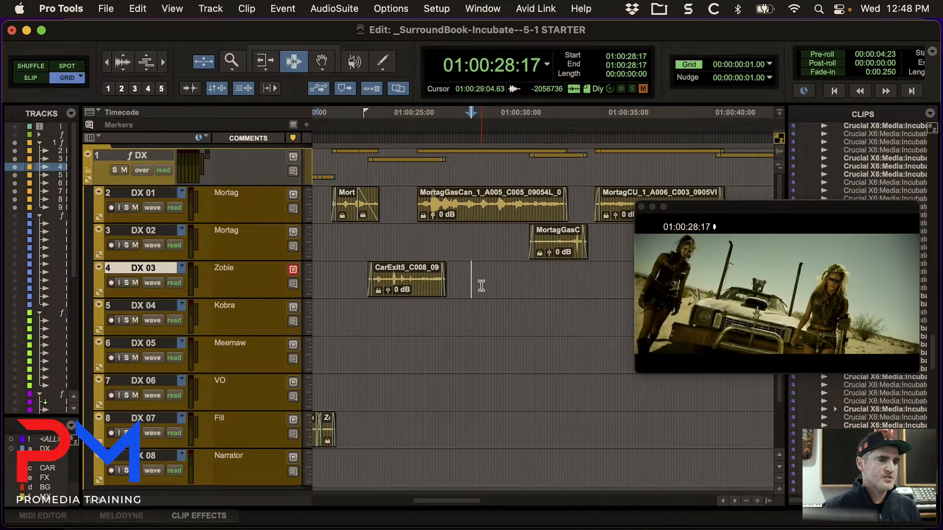
key("KP_Subtract")
key("KP_Subtract")
key("KP_Subtract")
key("KP_Subtract")
key("KP_Subtract")
key("KP_Subtract")
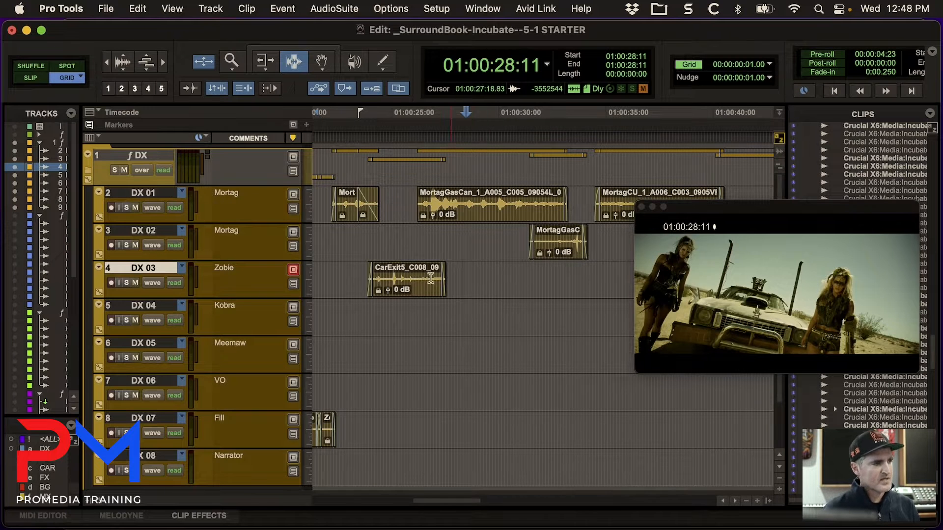
key("space")
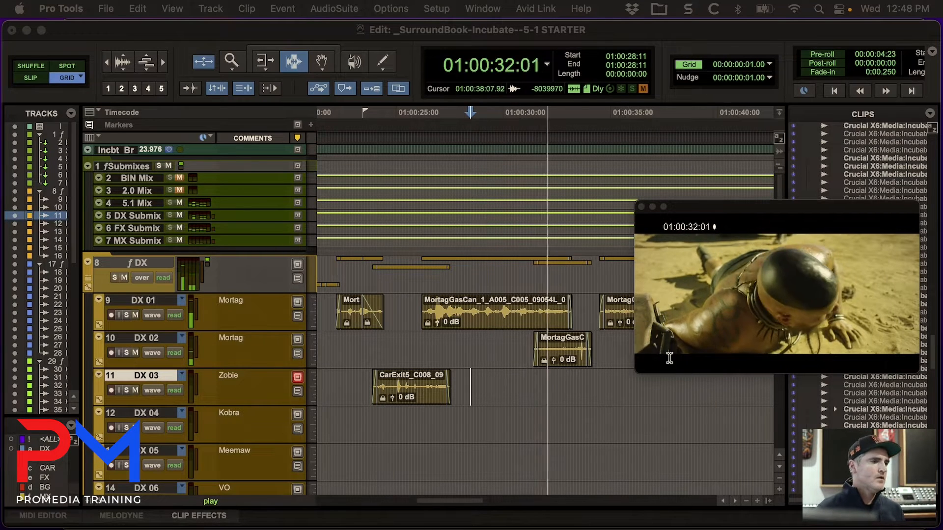
key("space")
Place the edit cursor at 01:00:27:19 on DX 02, nudge it to the shot change at 01:00:28:11 and add a marker there.
left_click(455, 342)
key("KP_Add")
key("KP_Add")
key("KP_Add")
key("KP_Add")
key("KP_Add")
key("KP_Add")
key("KP_Add")
key("KP_Add")
key("KP_Add")
key("KP_Add")
key("KP_Add")
key("KP_Add")
key("KP_Add")
key("KP_Add")
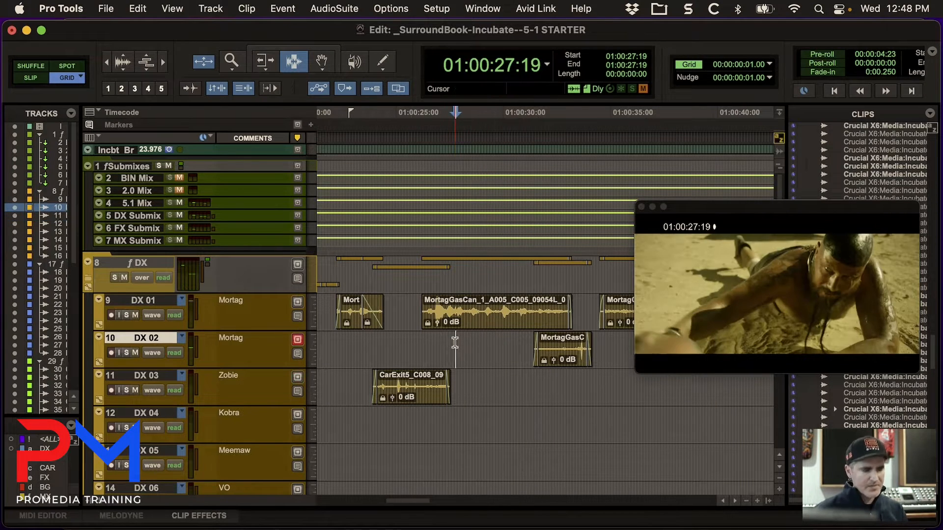
key("KP_Add")
key("KP_Add")
key("KP_Add")
key("KP_Add")
key("KP_Add")
key("KP_Add")
key("KP_Add")
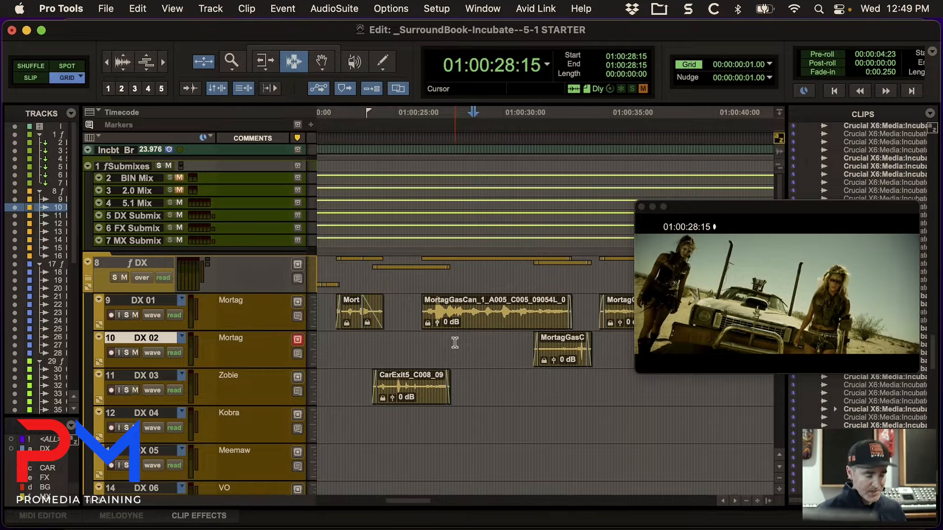
key("KP_Subtract")
key("KP_Subtract")
key("KP_Subtract")
key("KP_Subtract")
key("KP_Subtract")
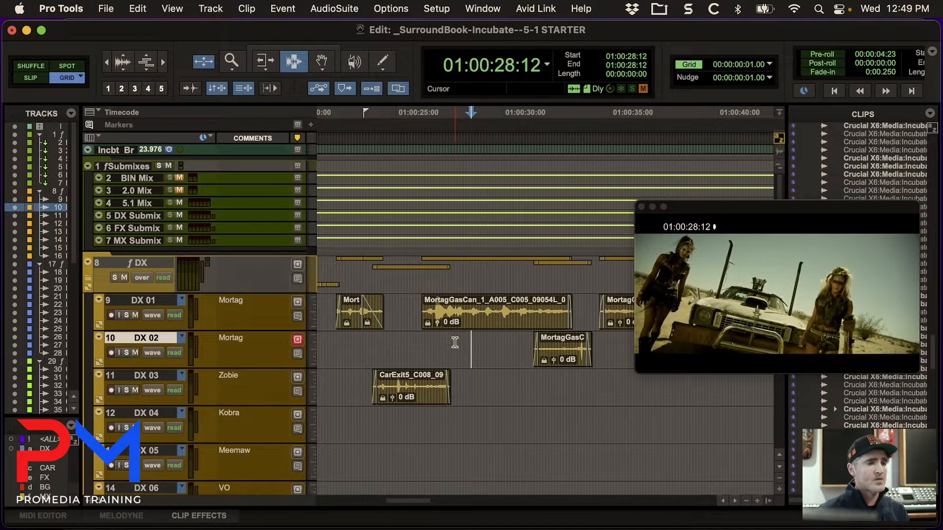
key("KP_Add")
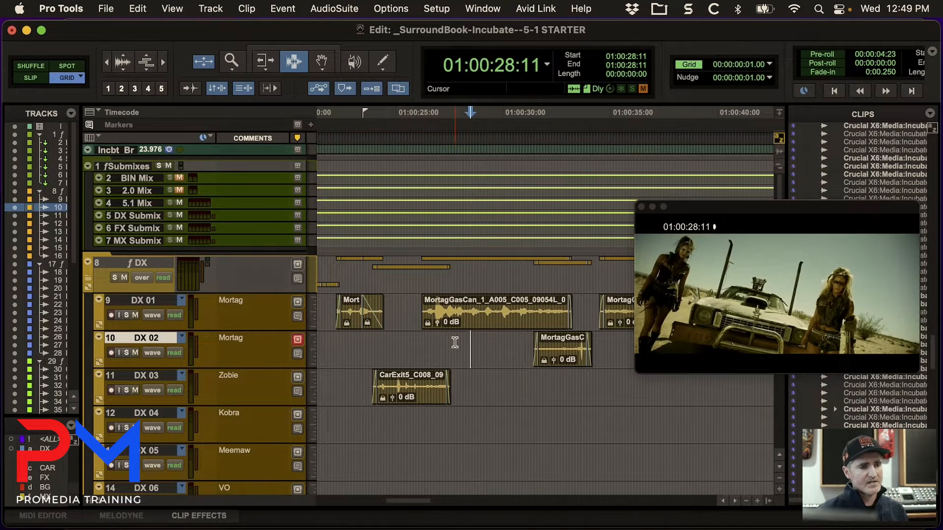
key("KP_Enter")
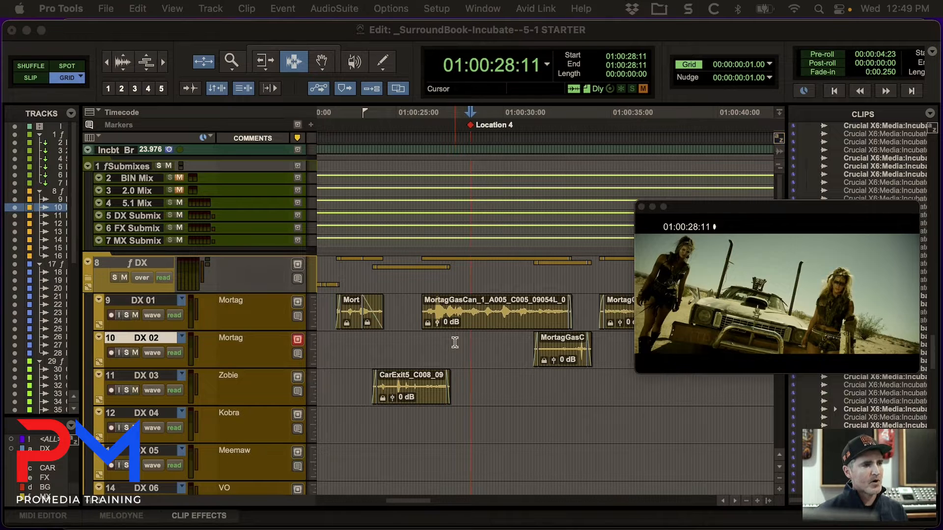
Nudge the edit cursor to the next shot change at 01:00:30:10 and add a second marker there.
key("KP_Add")
key("KP_Add")
key("KP_Add")
key("KP_Add")
key("KP_Add")
key("KP_Add")
key("KP_Add")
key("KP_Add")
key("KP_Add")
key("KP_Add")
key("KP_Add")
key("KP_Add")
key("KP_Add")
key("KP_Add")
key("KP_Add")
key("KP_Add")
key("KP_Add")
key("KP_Add")
key("KP_Add")
key("KP_Add")
key("KP_Add")
key("KP_Add")
key("KP_Add")
key("KP_Add")
key("KP_Add")
key("KP_Add")
key("KP_Add")
key("KP_Add")
key("KP_Add")
key("KP_Add")
key("KP_Add")
key("KP_Add")
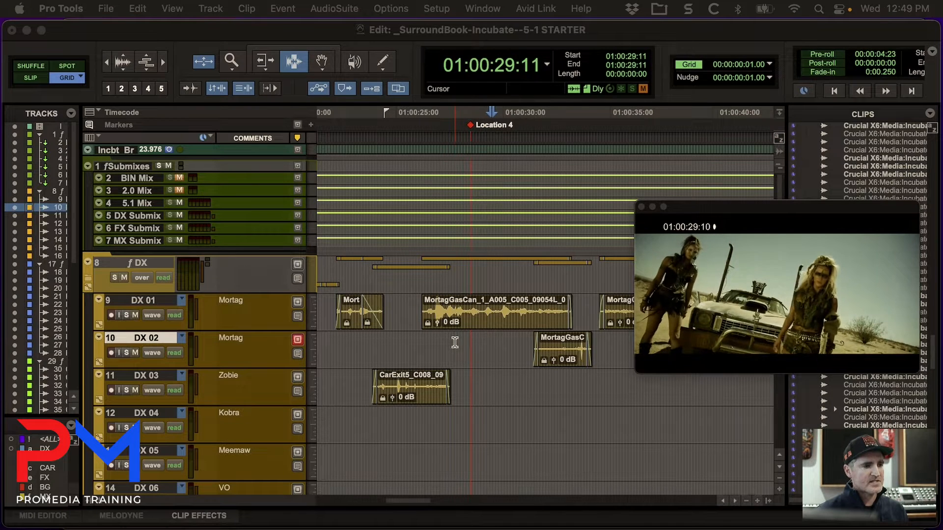
key("KP_Add")
key("KP_Add")
key("KP_Add")
key("KP_Add")
key("KP_Add")
key("KP_Add")
key("KP_Add")
key("KP_Add")
key("KP_Add")
key("KP_Add")
key("KP_Add")
key("KP_Add")
key("KP_Add")
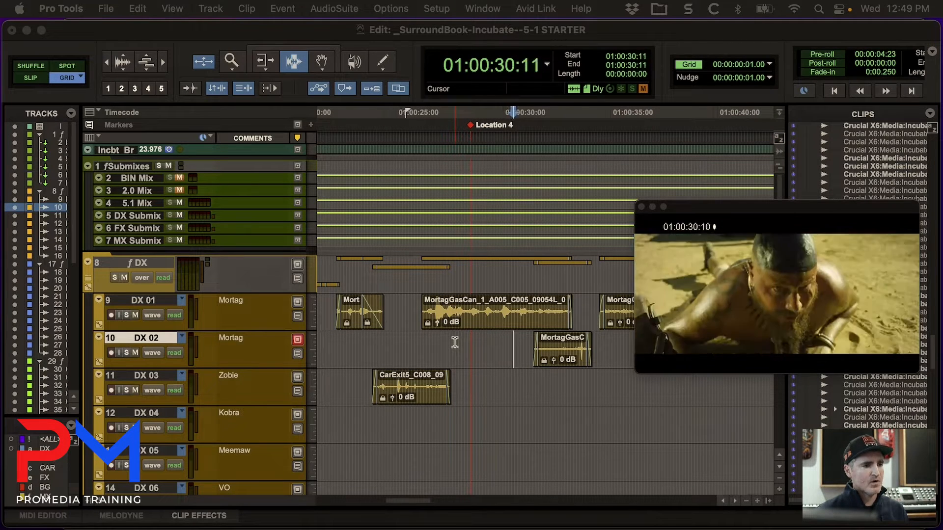
key("KP_Subtract")
key("KP_Subtract")
key("KP_Subtract")
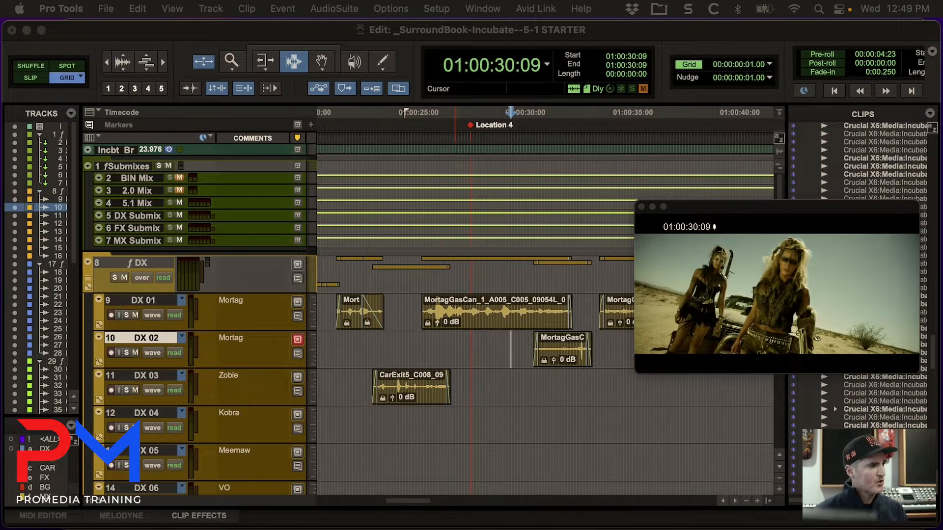
key("KP_Add")
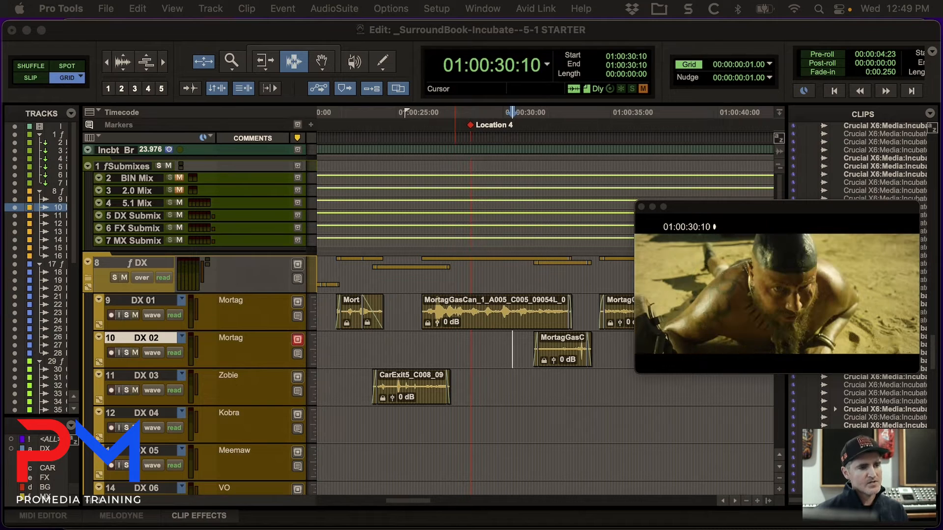
key("KP_Enter")
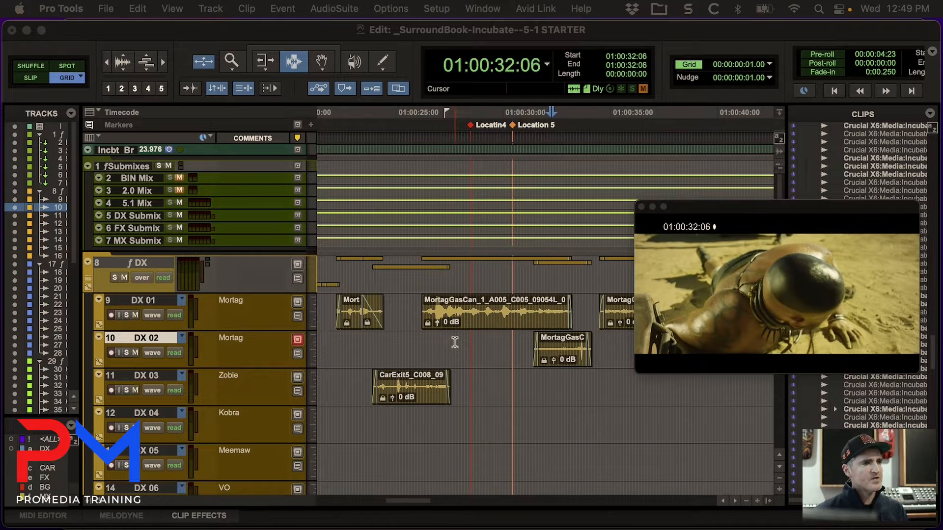
Nudge the edit cursor past the second marker to 01:00:32:14 while following the picture.
key("KP_Add")
key("KP_Add")
key("KP_Add")
key("KP_Add")
key("KP_Add")
key("KP_Add")
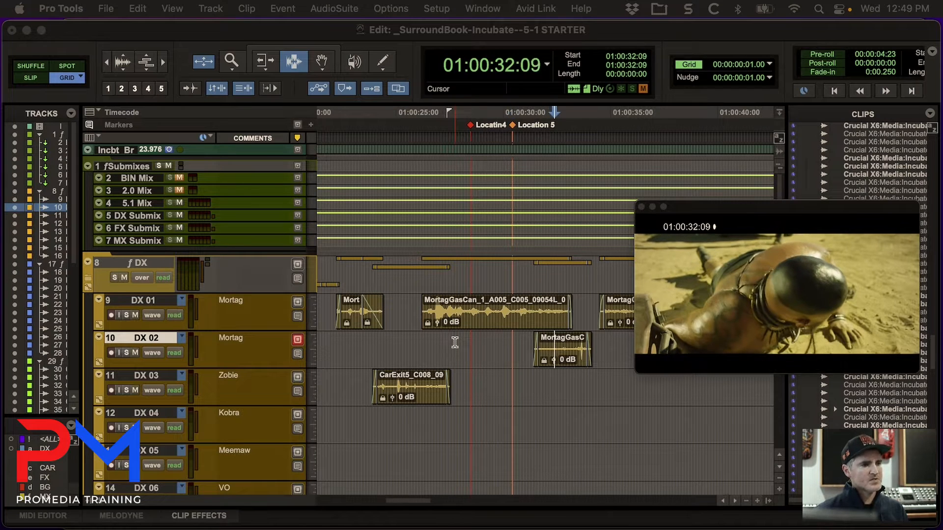
key("KP_Add")
key("KP_Add")
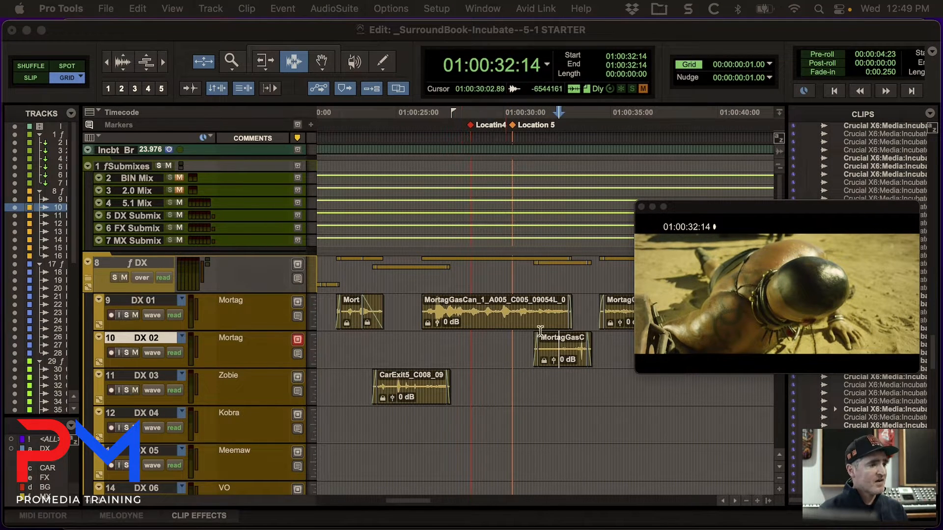
Split the MortagGasCan clip on DX 01 at the 01:00:28:11 and 01:00:30:10 markers and select the middle piece.
left_click(471, 125)
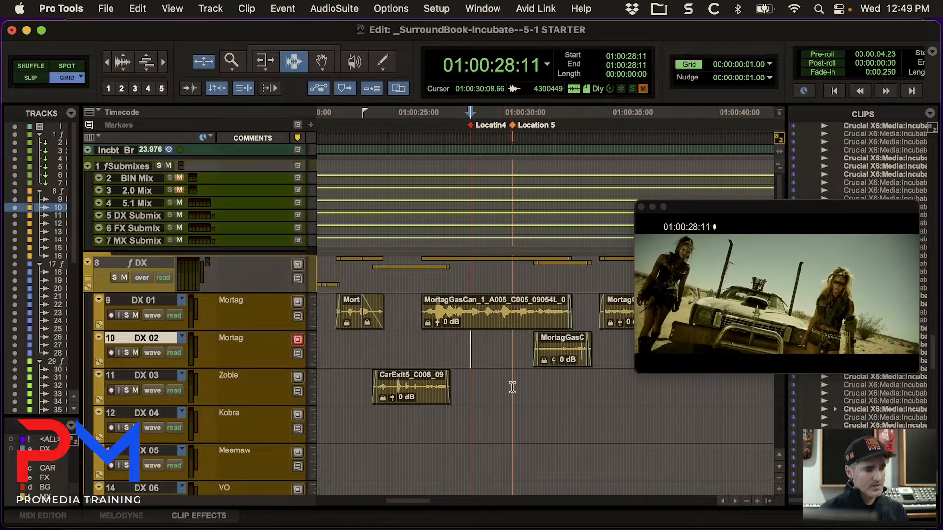
key("p")
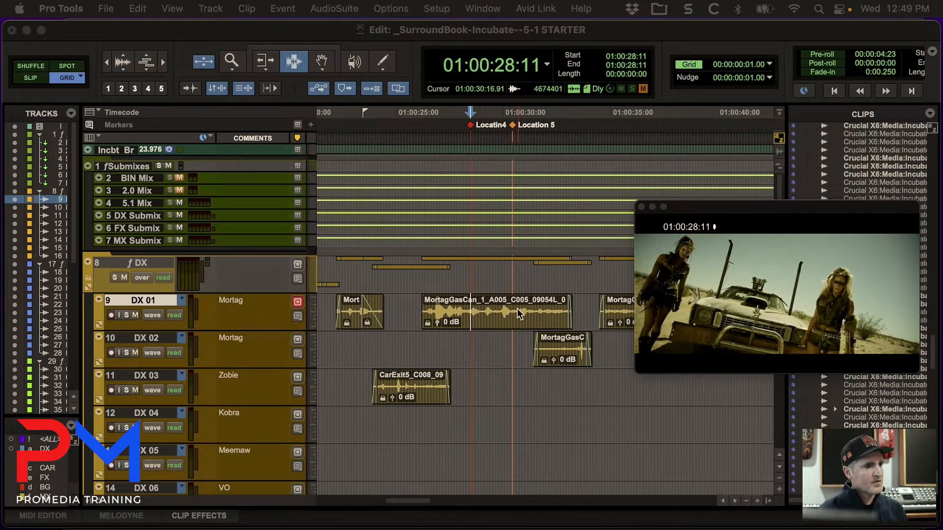
double_click(511, 125)
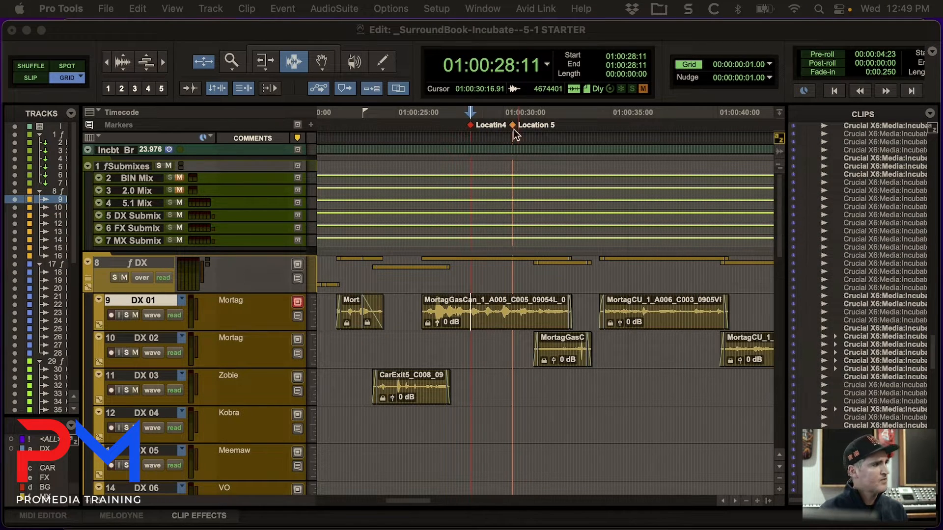
left_click(512, 126)
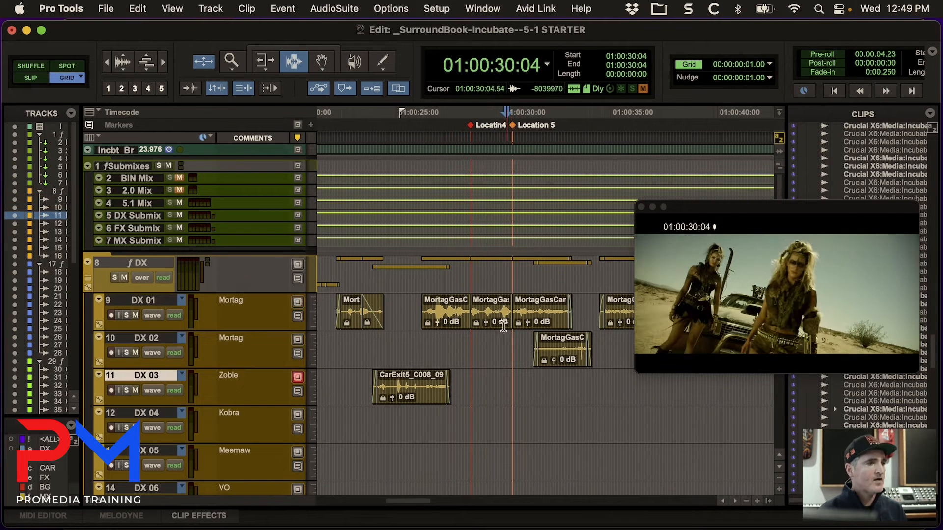
double_click(488, 322)
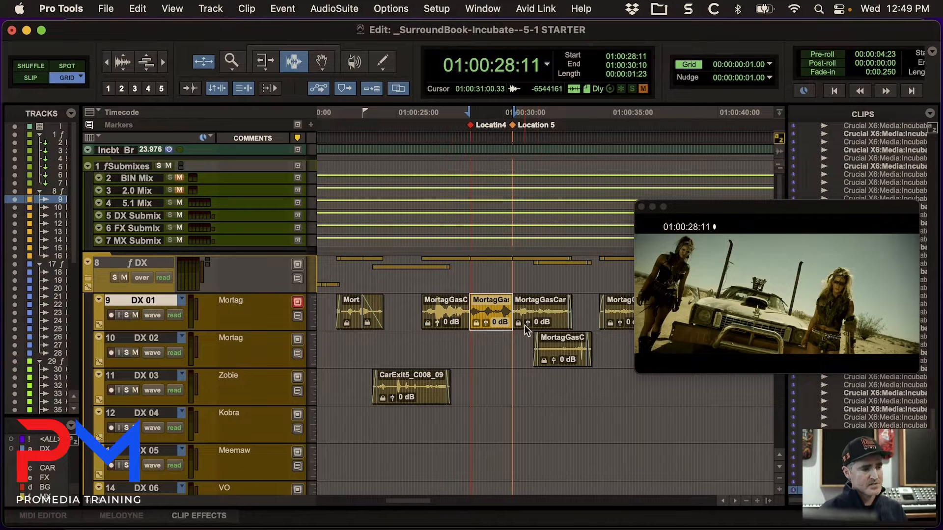
Select the first footsteps clip on the FL 08 Zobie Impacts track and enlarge its waveform.
double_click(423, 390)
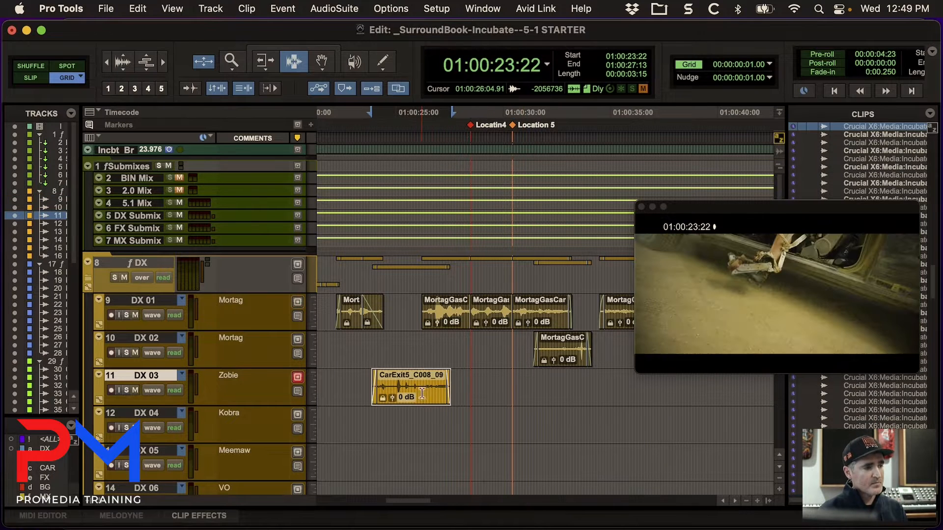
scroll(497, 389, "down", 12)
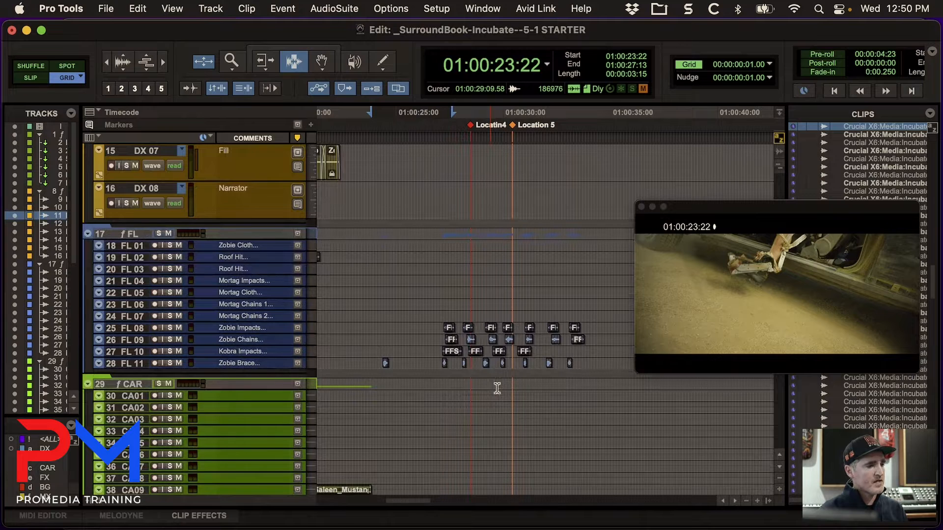
double_click(449, 328)
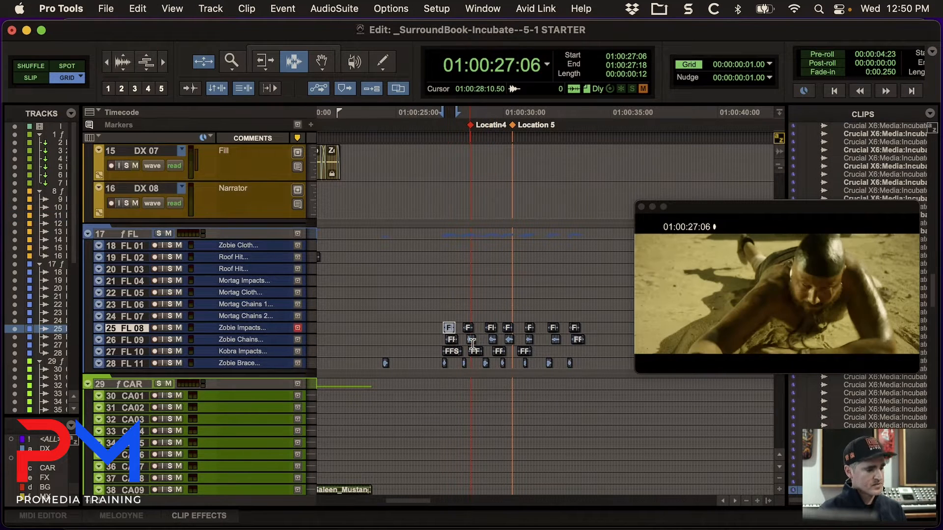
key("e")
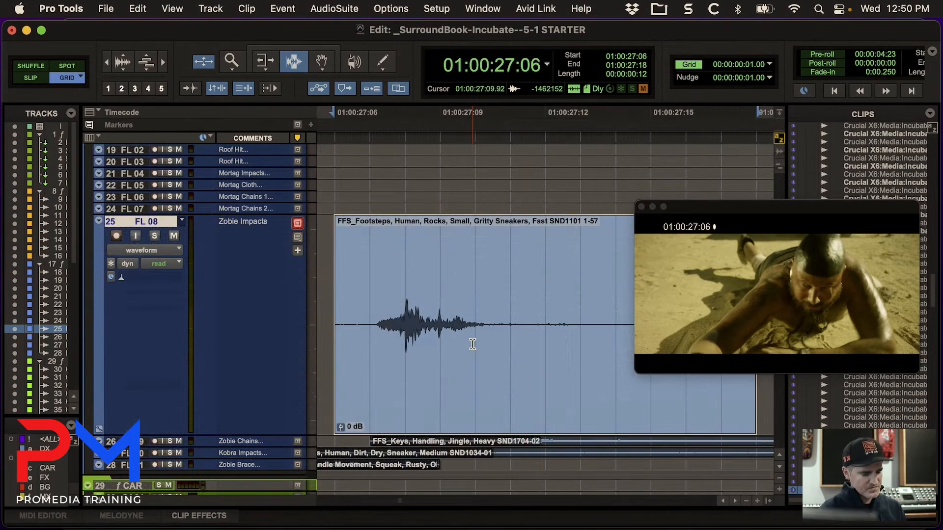
key("r")
Place the edit cursor at 01:00:27:04 before the first footsteps clip and nudge it to 01:00:27:08.
left_click(482, 348)
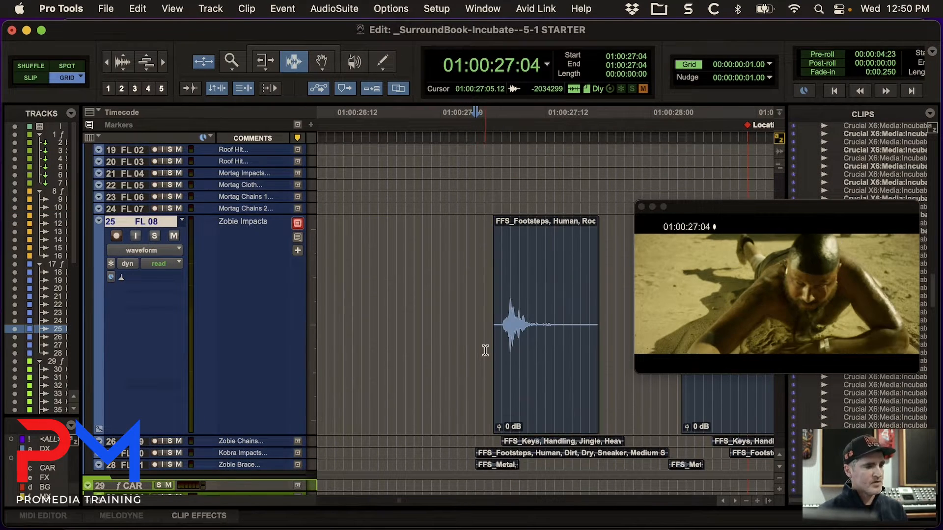
key("space")
key("space")
Place the edit cursor on the FX 04 Foot Impact track at about 01:00:24:06, just before the FX_HIT clip.
key("r")
key("r")
key("r")
key("r")
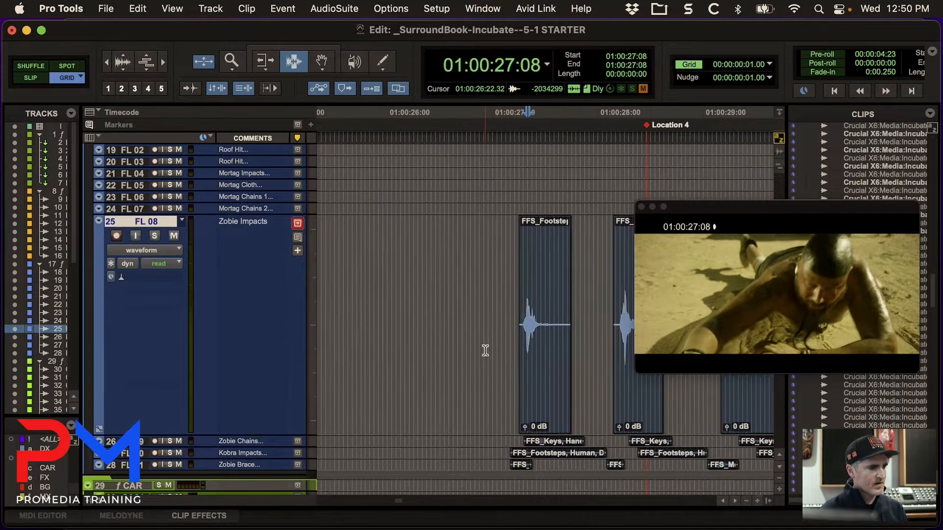
scroll(489, 354, "down", 10)
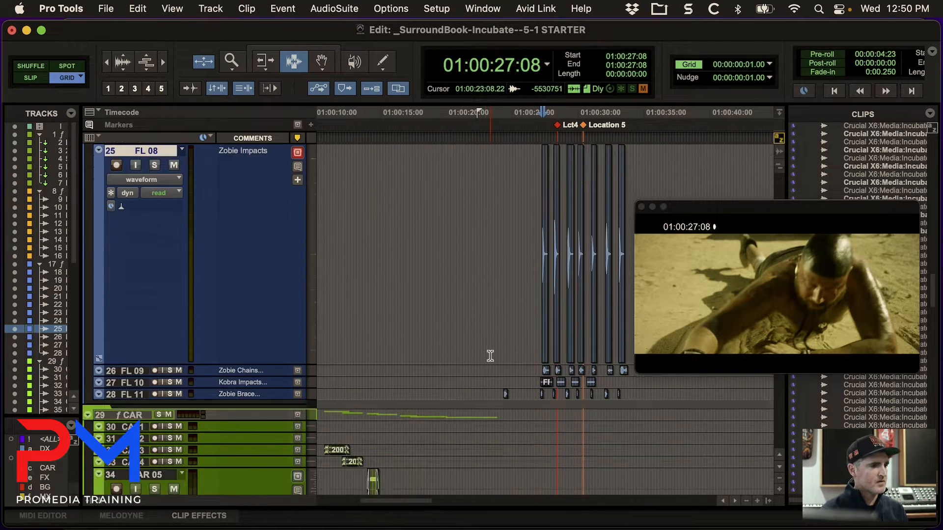
left_click(502, 377)
key("t")
key("t")
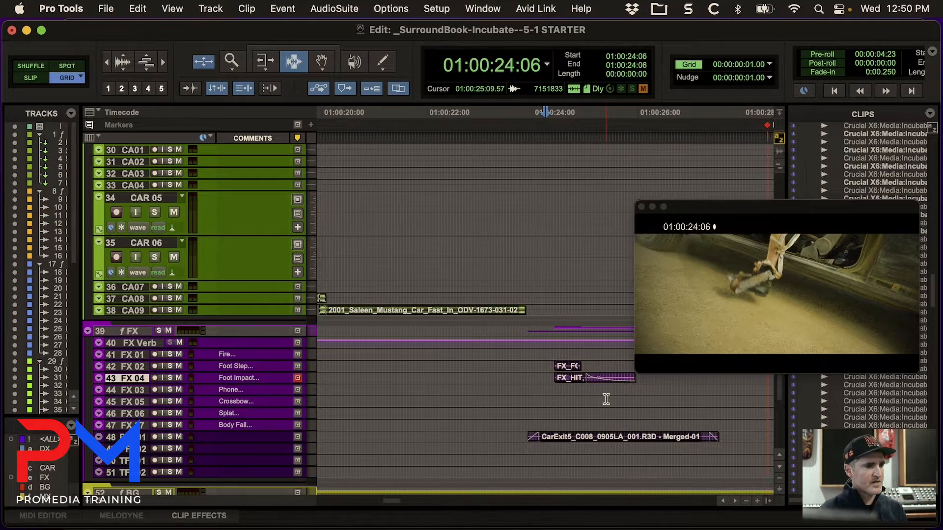
Nudge the edit cursor back and forth around the foot impact on FX 04, ending at 01:00:24:09, to find the contact frame.
scroll(606, 399, "right", 5)
key("period")
key("period")
key("period")
key("period")
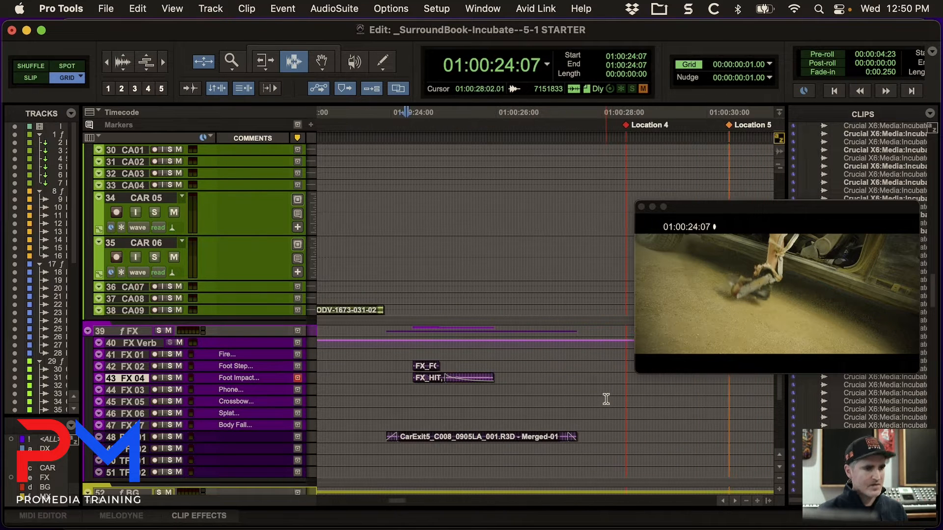
key("comma")
key("comma")
key("comma")
key("comma")
key("comma")
key("comma")
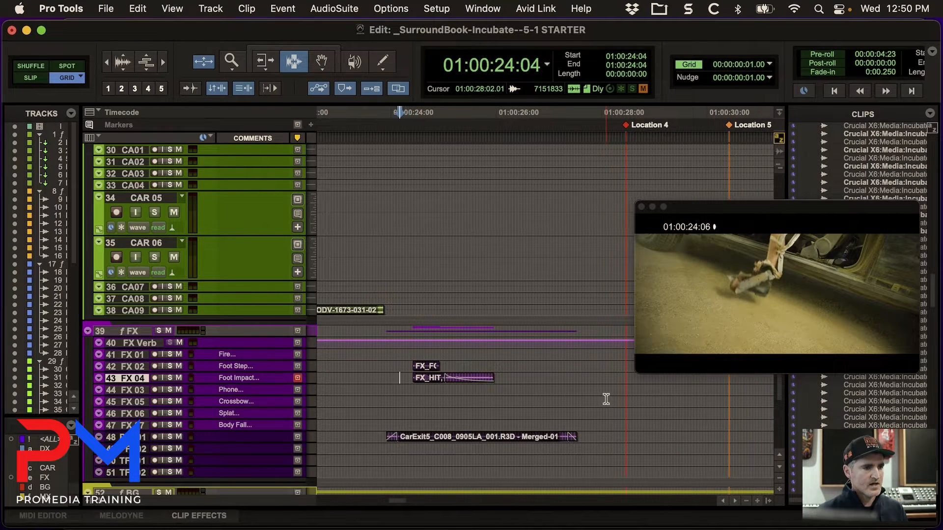
key("comma")
key("comma")
key("comma")
key("period")
key("period")
Nudge the edit cursor frame by frame to the foot's contact frame at 01:00:24:10 and add a marker there.
key("period")
key("period")
key("period")
key("period")
key("period")
key("period")
key("period")
key("period")
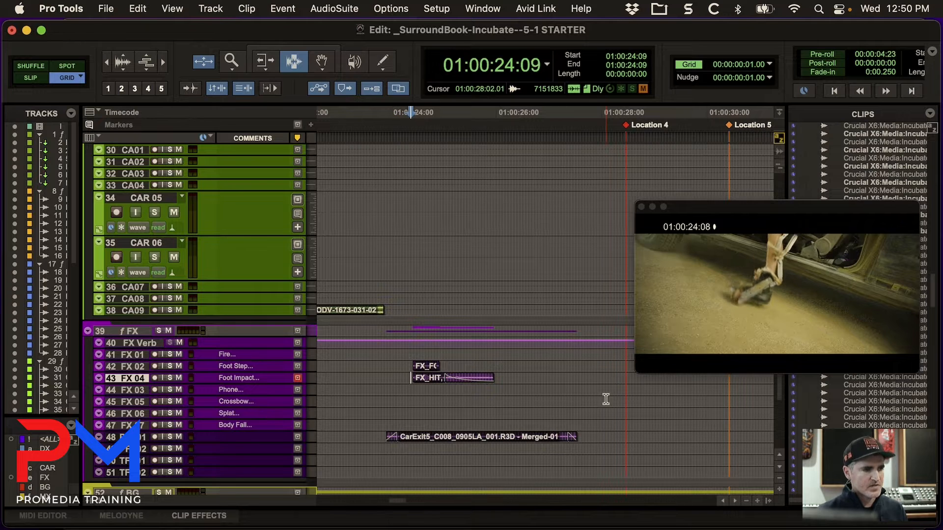
key("comma")
key("comma")
key("comma")
key("period")
key("period")
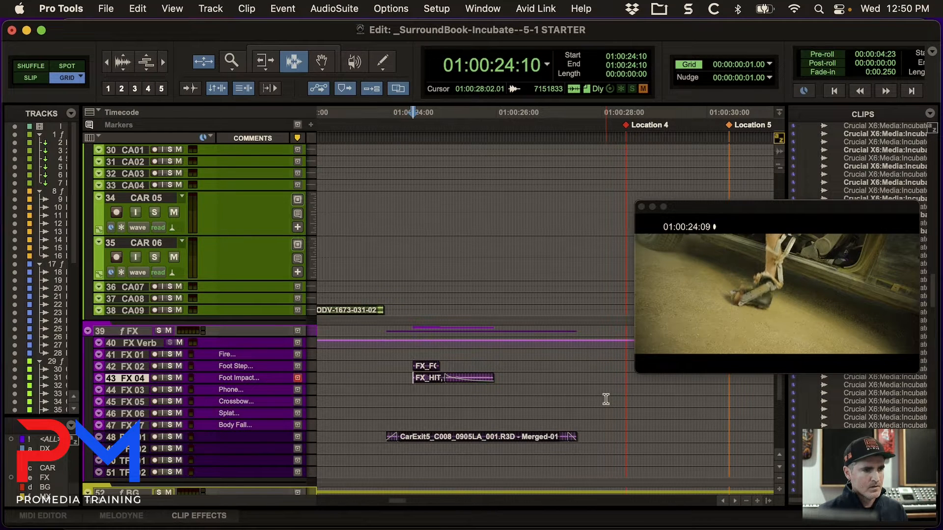
key("comma")
key("period")
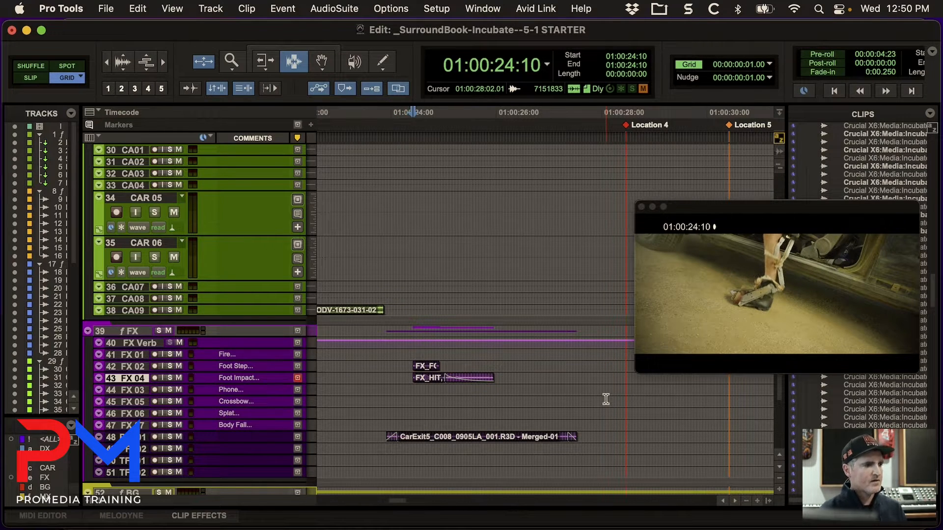
key("KP_Enter")
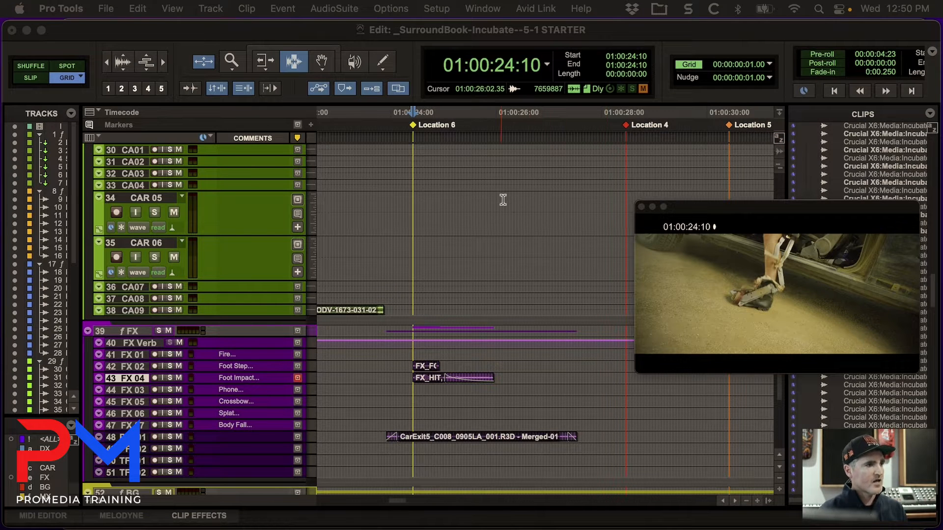
Select the footsteps clip on FX 02 and enlarge it together with the foot impact clip on FX 04.
double_click(430, 367)
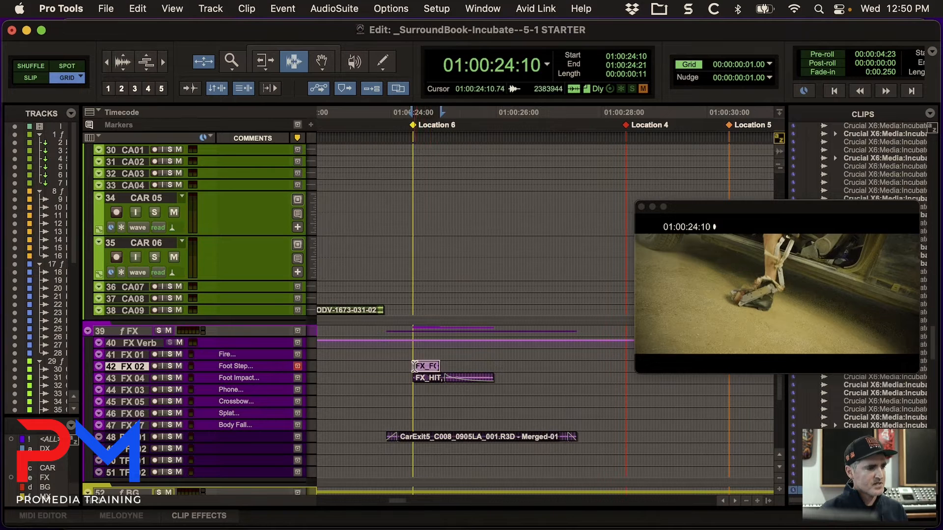
left_click(409, 366)
left_click_drag(404, 367, 513, 383)
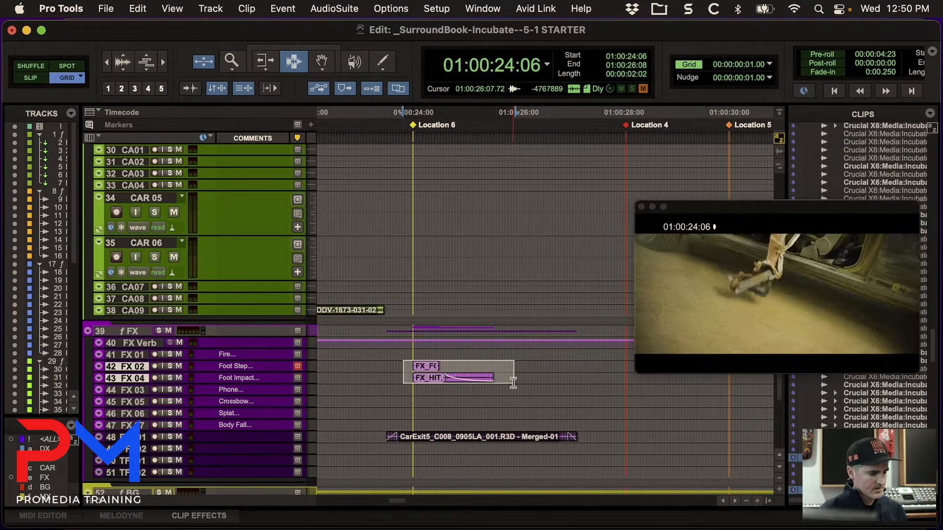
key("e")
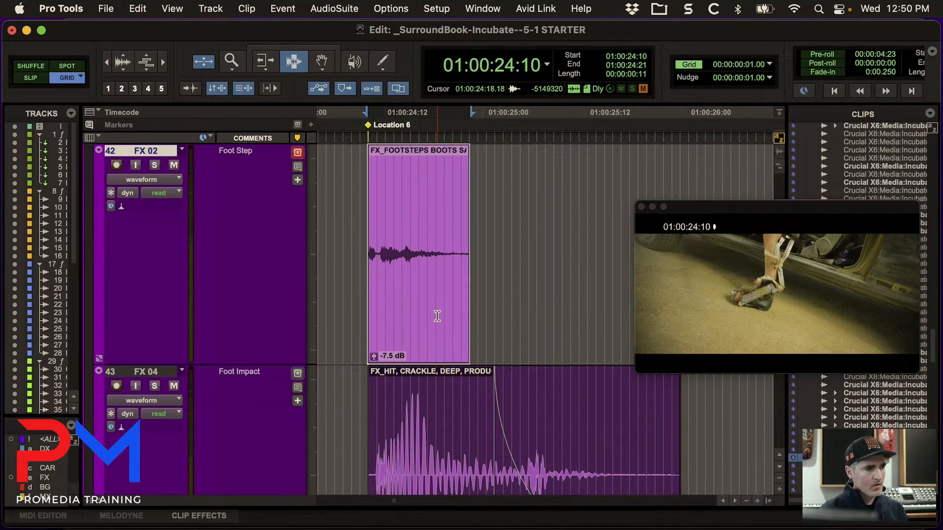
Nudge the footsteps clip on FX 02 earlier and later in one-frame steps, return its start to 01:00:24:10, and play it.
key("KP_Subtract")
key("KP_Subtract")
key("KP_Subtract")
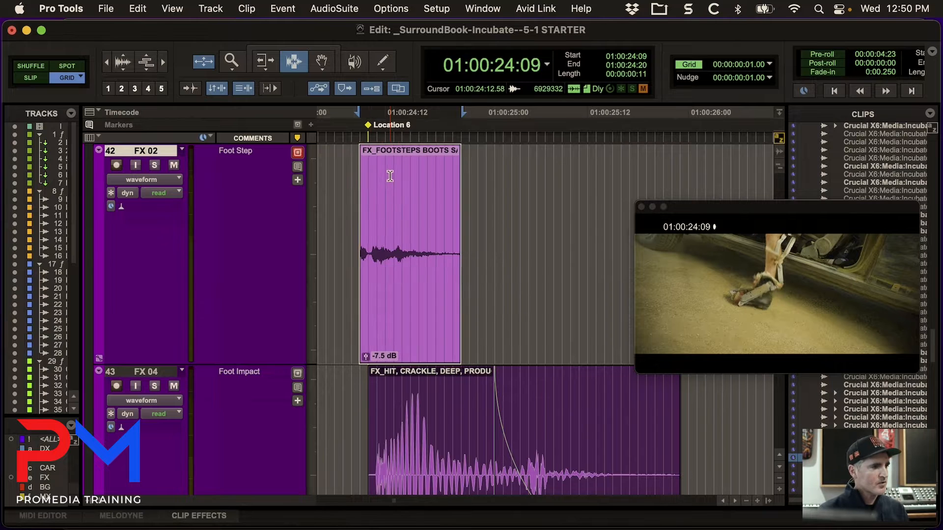
key("KP_Add")
key("KP_Add")
key("KP_Add")
key("KP_Add")
key("KP_Add")
key("KP_Add")
key("KP_Add")
key("KP_Add")
key("KP_Add")
key("KP_Add")
key("KP_Add")
key("KP_Add")
key("KP_Add")
key("KP_Add")
key("KP_Add")
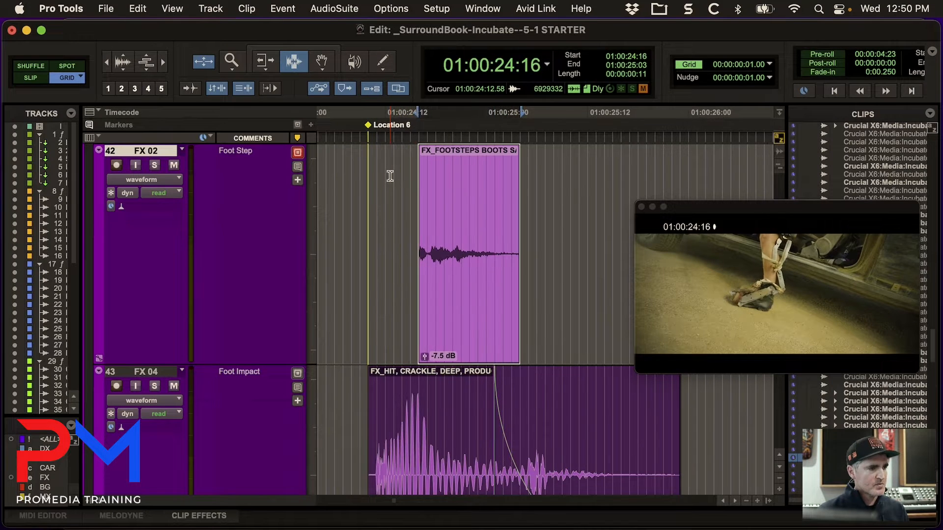
key("KP_Subtract")
key("KP_Subtract")
key("KP_Subtract")
key("KP_Subtract")
key("KP_Subtract")
key("KP_Subtract")
key("KP_Subtract")
key("KP_Subtract")
key("KP_Subtract")
key("KP_Subtract")
key("KP_Subtract")
key("KP_Subtract")
key("KP_Subtract")
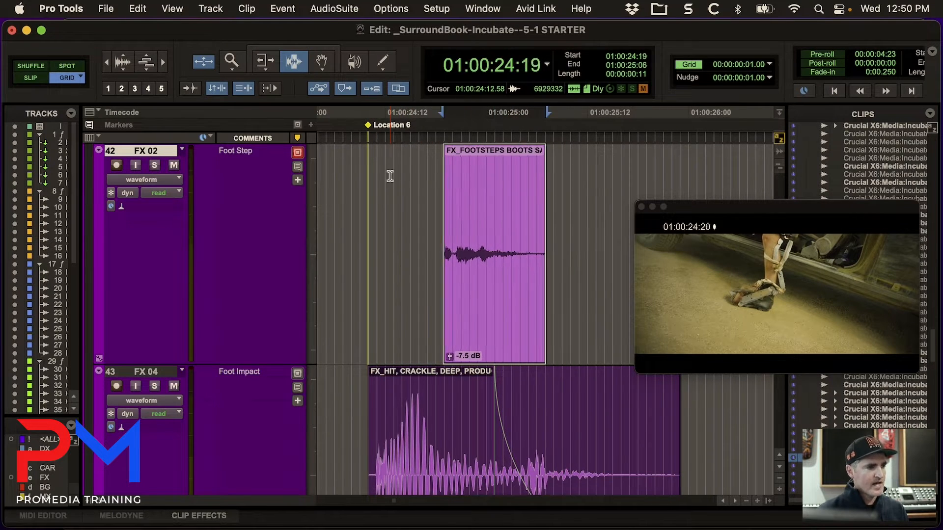
key("KP_Add")
key("KP_Add")
key("KP_Add")
key("KP_Add")
key("KP_Add")
key("KP_Add")
key("KP_Add")
key("KP_Add")
key("KP_Add")
key("KP_Add")
key("KP_Add")
key("KP_Add")
key("KP_Add")
key("KP_Add")
key("KP_Add")
key("KP_Add")
key("KP_Add")
key("KP_Add")
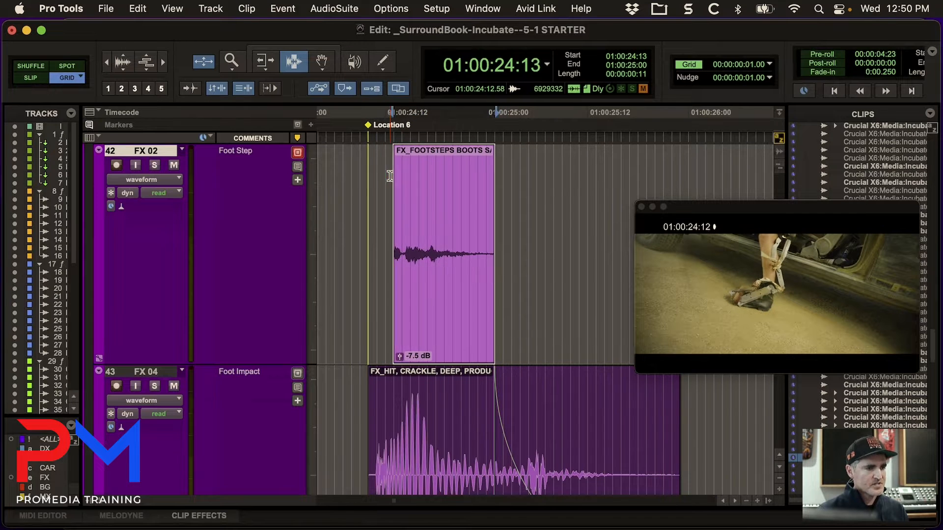
key("KP_Subtract")
key("KP_Subtract")
key("KP_Subtract")
key("KP_Subtract")
key("KP_Subtract")
key("KP_Subtract")
key("KP_Subtract")
key("KP_Subtract")
key("KP_Subtract")
key("KP_Subtract")
key("KP_Subtract")
key("KP_Subtract")
key("KP_Subtract")
key("KP_Subtract")
key("KP_Subtract")
key("KP_Subtract")
key("KP_Subtract")
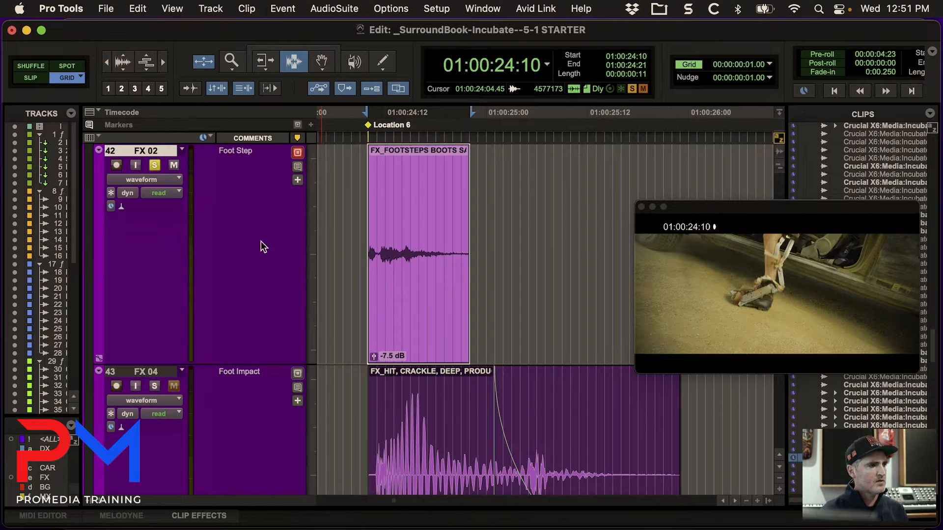
key("space")
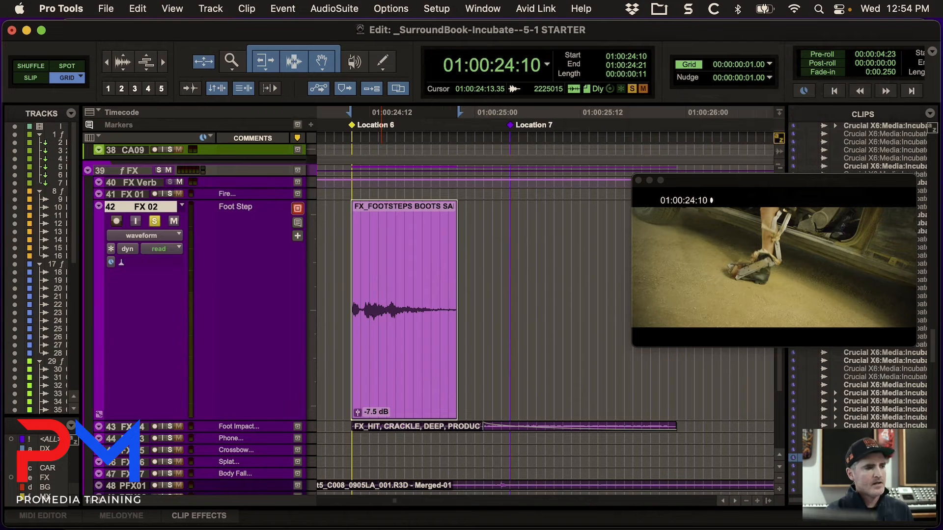
Select the footsteps clip on the FX 02 track, with room around it in the timeline.
left_click(590, 389)
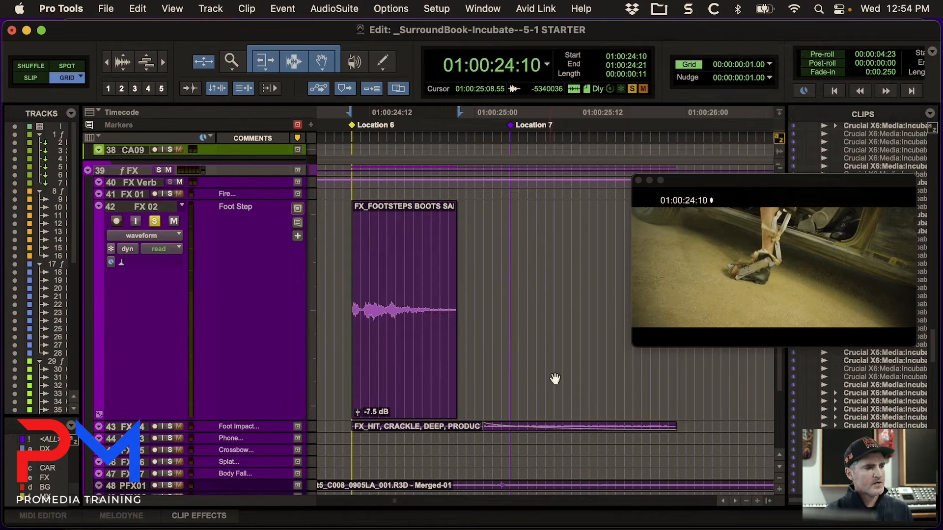
scroll(551, 378, "right", 2)
scroll(551, 378, "left", 3)
left_click(476, 386)
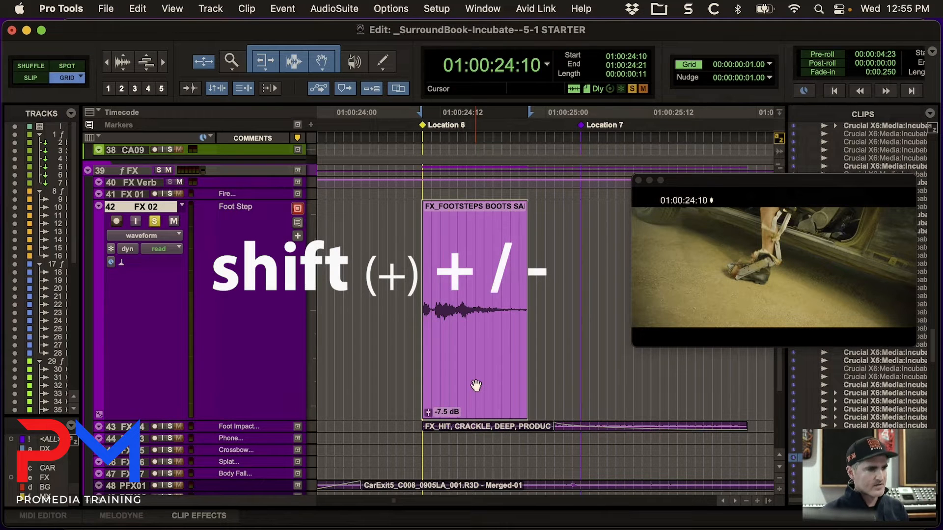
left_click(558, 365)
left_click(500, 385)
key("r")
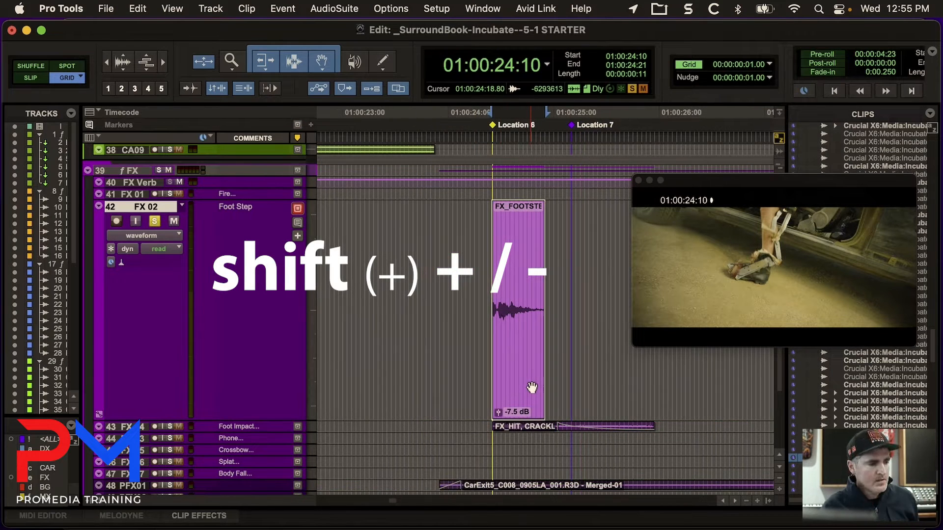
Nudge only the edit selection, not the footsteps clip, earlier in one-frame steps to 01:00:23:18.
key("minus")
key("minus")
key("minus")
key("minus")
key("minus")
key("minus")
key("minus")
key("minus")
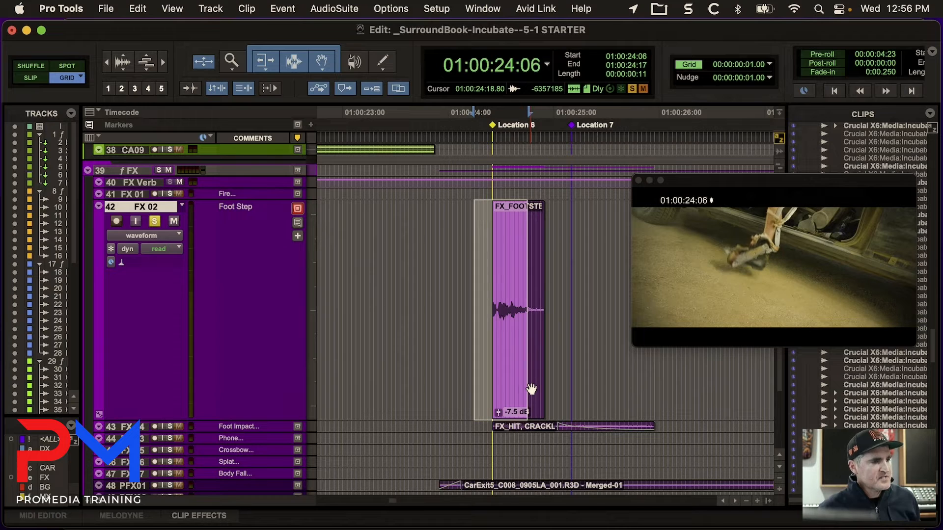
key("minus")
key("minus")
key("minus")
key("minus")
key("minus")
key("minus")
key("minus")
key("minus")
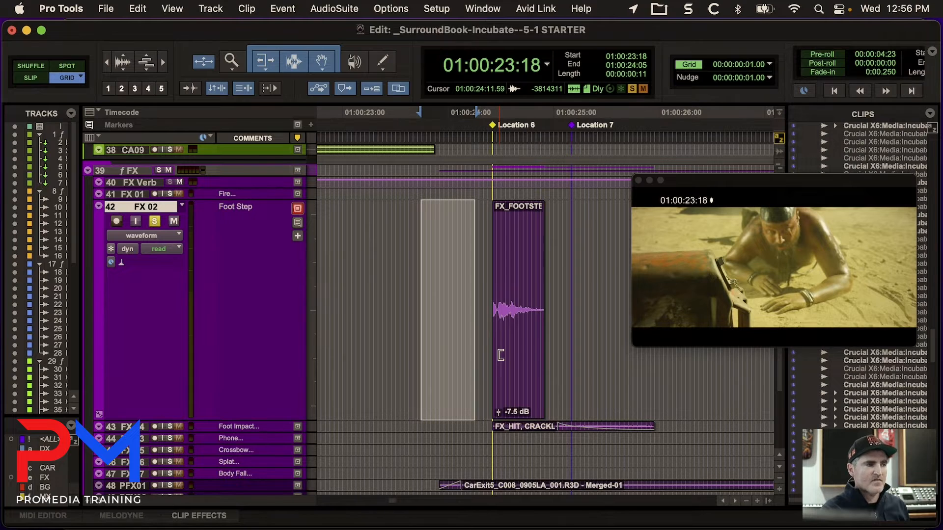
Nudge only the start of the FX 02 selection back and forth in one-frame steps, ending at 01:00:23:16.
key("alt+shift+minus")
key("alt+shift+minus")
key("alt+shift+minus")
key("alt+shift+minus")
key("alt+shift+minus")
key("alt+shift+minus")
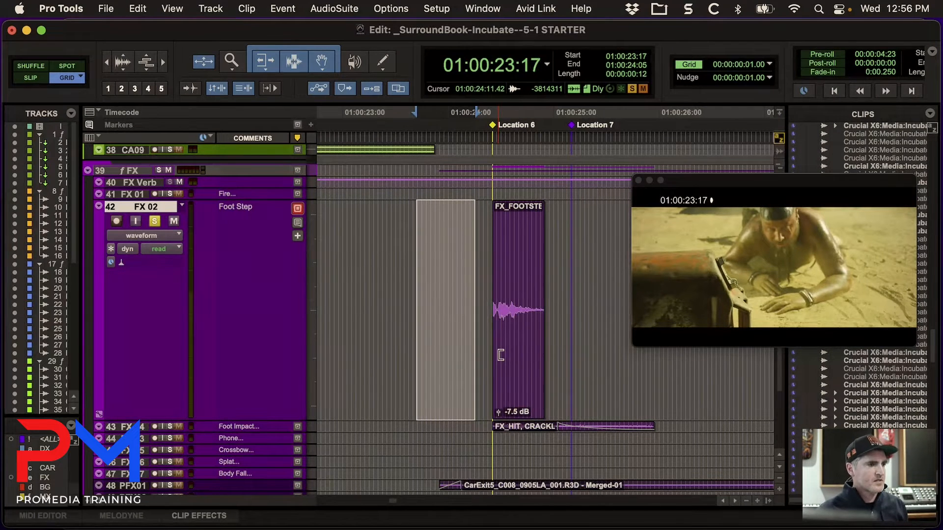
key("alt+shift+plus")
key("alt+shift+plus")
key("alt+shift+plus")
key("alt+shift+plus")
key("alt+shift+plus")
key("alt+shift+plus")
key("alt+shift+plus")
key("alt+shift+plus")
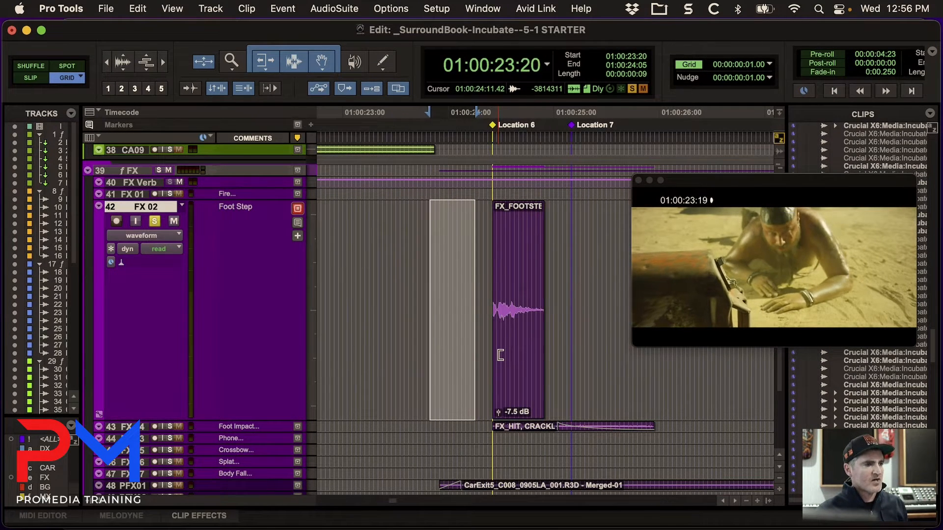
key("alt+shift+minus")
key("alt+shift+minus")
key("alt+shift+minus")
key("alt+shift+minus")
key("alt+shift+minus")
key("alt+shift+minus")
key("alt+shift+minus")
key("alt+shift+minus")
key("alt+shift+minus")
key("alt+shift+plus")
key("alt+shift+plus")
key("alt+shift+plus")
key("alt+shift+plus")
key("alt+shift+plus")
key("alt+shift+plus")
key("alt+shift+plus")
key("alt+shift+plus")
key("alt+shift+plus")
key("alt+shift+plus")
key("alt+shift+plus")
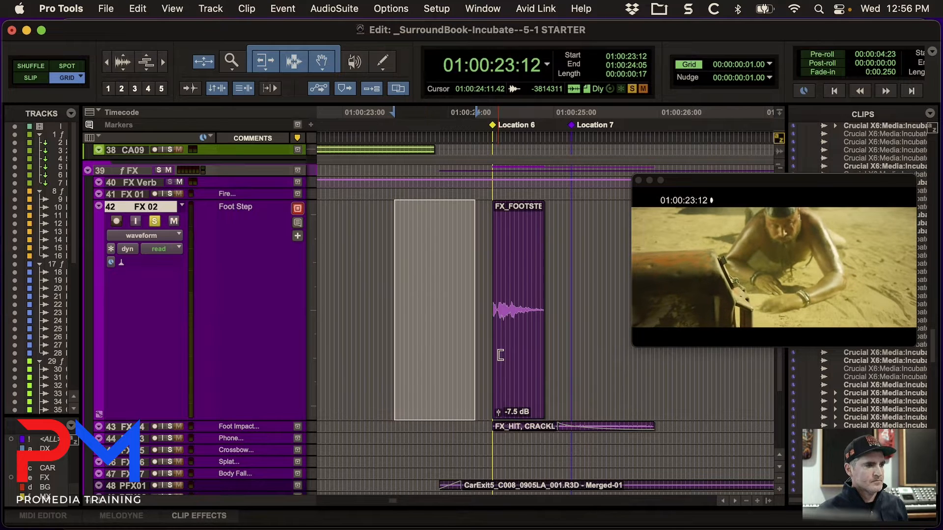
key("alt+shift+minus")
key("alt+shift+minus")
key("alt+shift+minus")
key("alt+shift+minus")
key("alt+shift+minus")
key("alt+shift+minus")
key("alt+shift+minus")
key("alt+shift+minus")
key("alt+shift+minus")
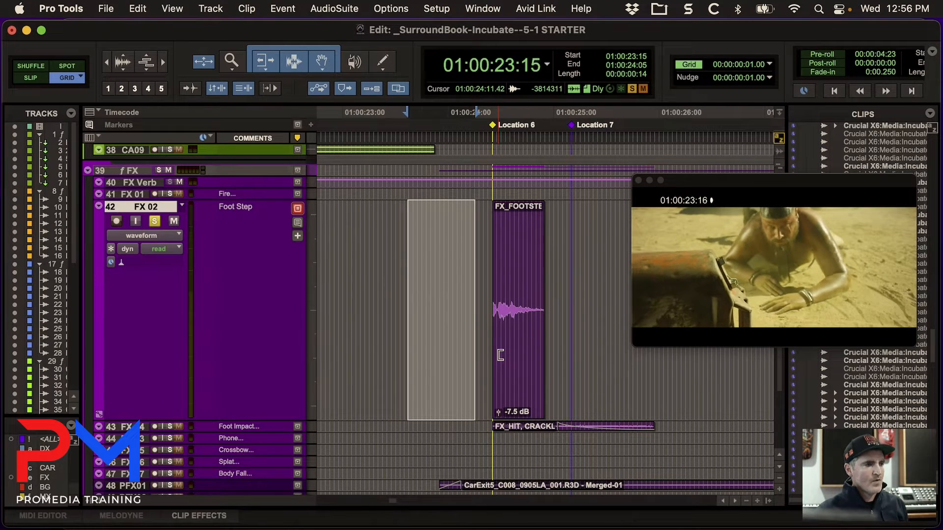
key("alt+shift+plus")
key("alt+shift+plus")
key("alt+shift+plus")
key("alt+shift+plus")
key("alt+shift+plus")
key("alt+shift+plus")
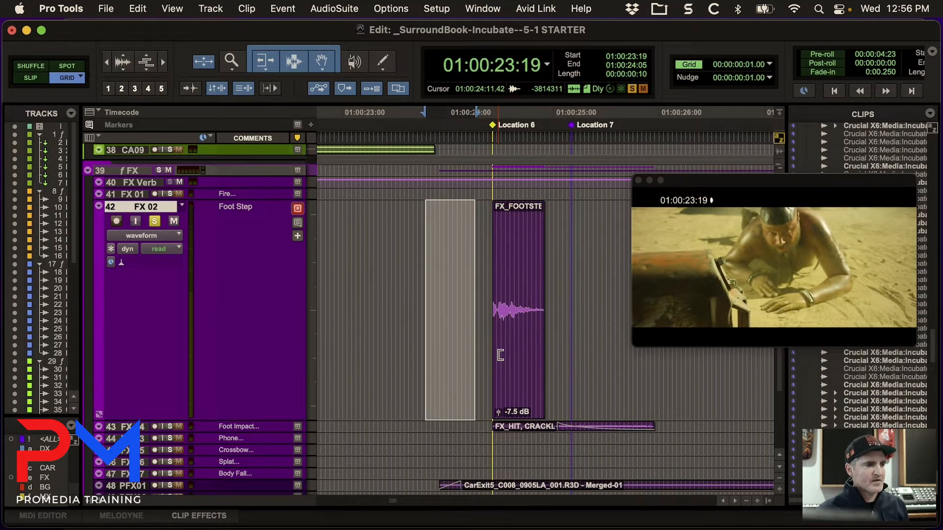
key("alt+shift+minus")
key("alt+shift+minus")
key("alt+shift+minus")
key("alt+shift+minus")
key("alt+shift+minus")
key("alt+shift+minus")
key("alt+shift+minus")
key("alt+shift+plus")
key("alt+shift+plus")
key("alt+shift+plus")
key("alt+shift+plus")
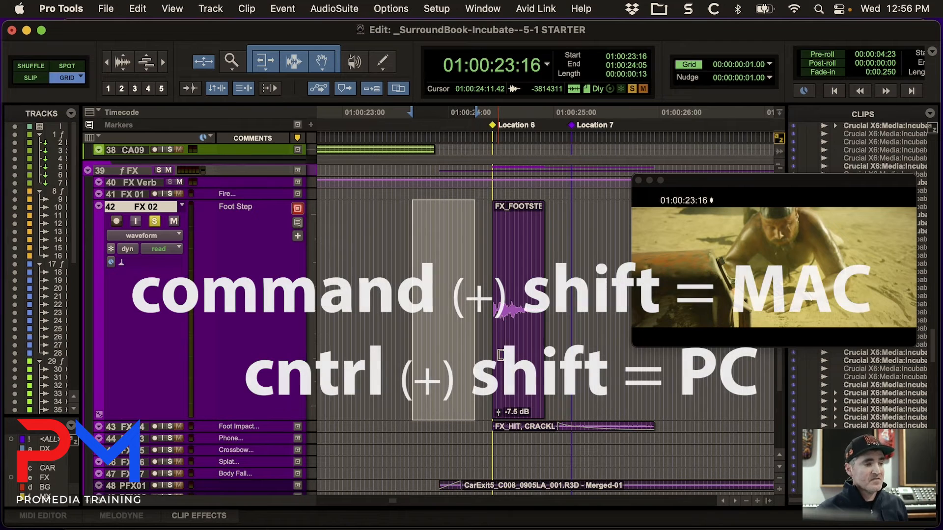
Nudge only the end of the FX 02 selection later and earlier in one-frame steps, ending at 01:00:24:03.
key("super+shift+plus")
key("super+shift+plus")
key("super+shift+plus")
key("super+shift+plus")
key("super+shift+plus")
key("super+shift+plus")
key("super+shift+plus")
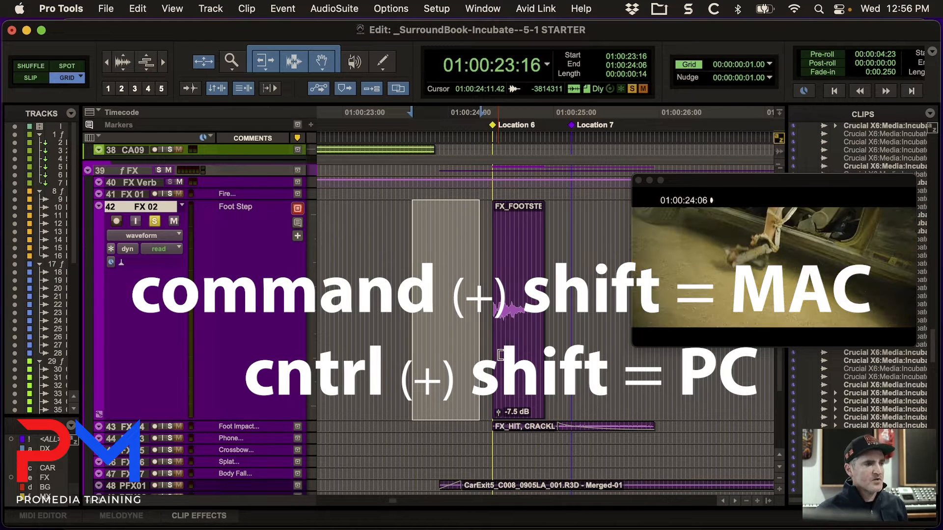
key("super+shift+minus")
key("super+shift+minus")
key("super+shift+minus")
key("super+shift+minus")
key("super+shift+minus")
key("super+shift+minus")
key("super+shift+minus")
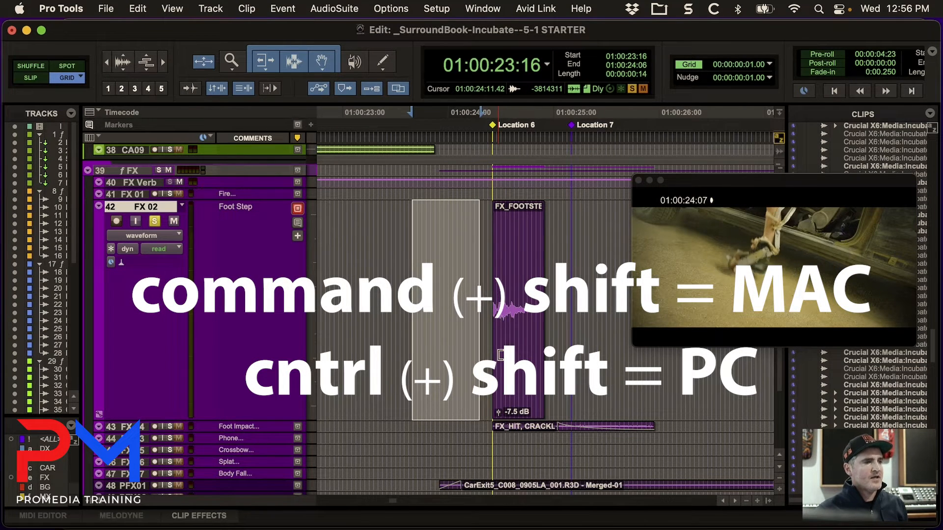
key("super+shift+plus")
key("super+shift+plus")
key("super+shift+plus")
key("super+shift+plus")
key("super+shift+plus")
key("super+shift+plus")
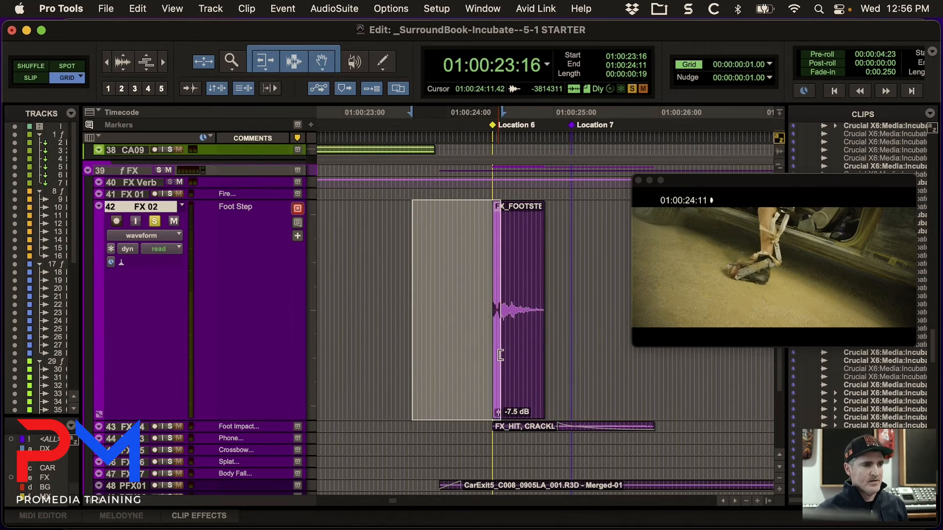
key("super+shift+minus")
key("super+shift+minus")
key("super+shift+minus")
key("super+shift+minus")
key("super+shift+minus")
key("super+shift+minus")
key("super+shift+minus")
key("super+shift+minus")
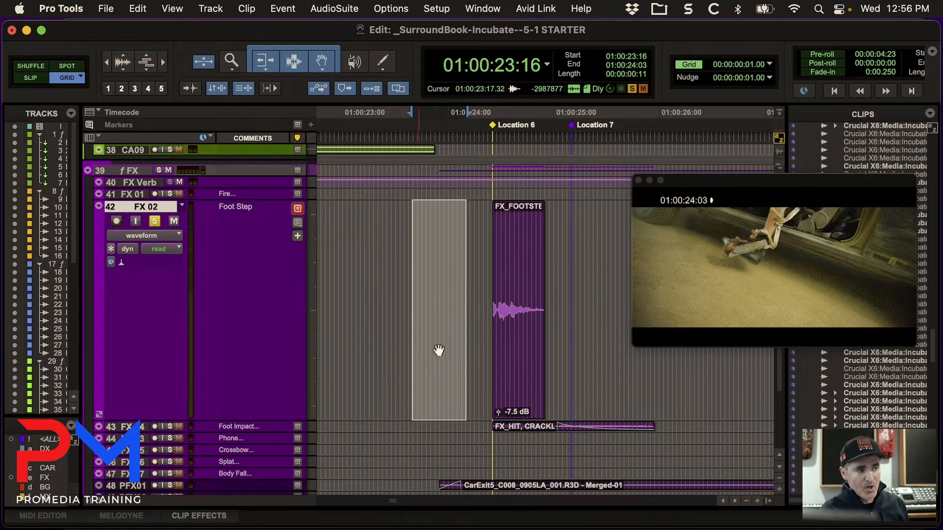
Adjust the FX 02 selection ahead of the footsteps clip to run from 01:00:23:14 to 01:00:24:02.
key("alt+shift+minus")
key("alt+shift+minus")
key("alt+shift+minus")
key("alt+shift+minus")
key("alt+shift+minus")
key("alt+shift+minus")
key("alt+shift+minus")
key("alt+shift+minus")
key("alt+shift+minus")
key("alt+shift+minus")
key("alt+shift+minus")
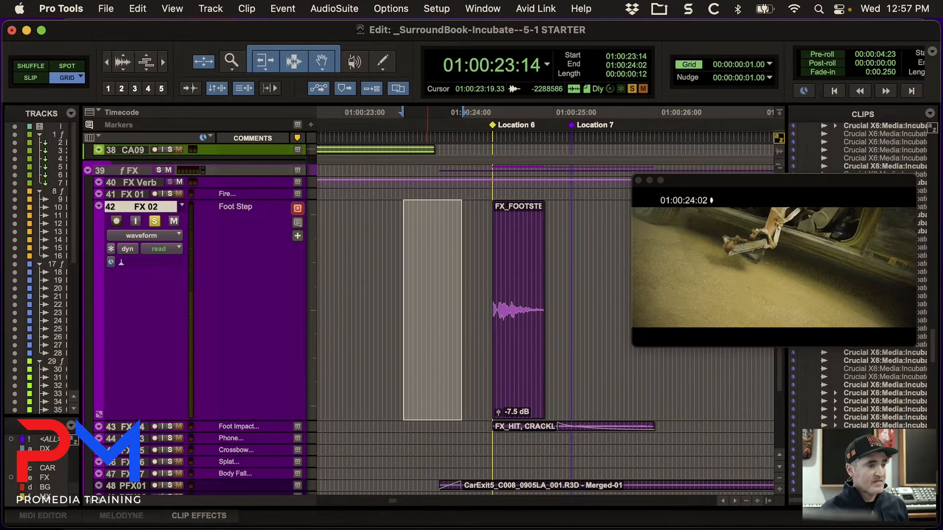
Select the footsteps clip on FX 02 and nudge the selection's end past the clip to 01:00:25:02.
left_click(523, 396)
key("super+shift+KP_Add")
key("super+shift+KP_Add")
key("super+shift+KP_Add")
key("super+shift+KP_Add")
key("super+shift+KP_Add")
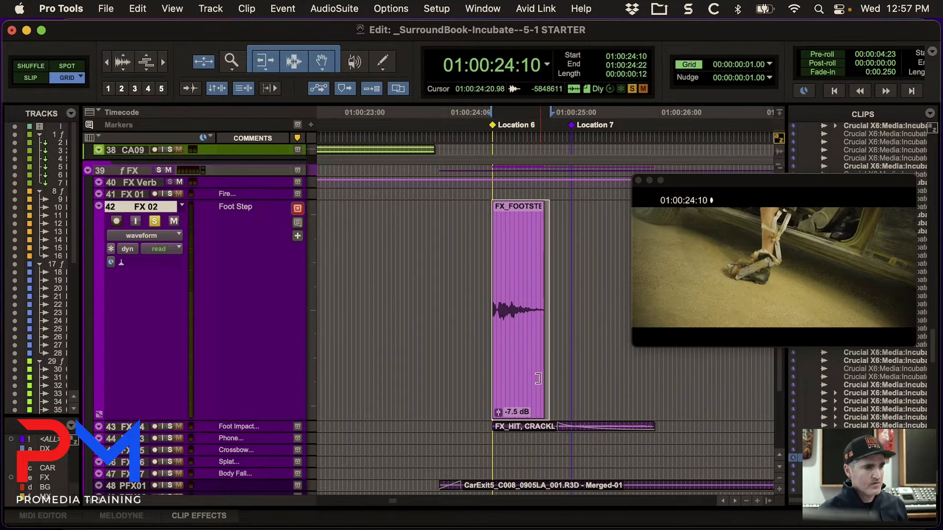
key("super+shift+KP_Subtract")
key("super+shift+KP_Subtract")
key("super+shift+KP_Subtract")
key("super+shift+KP_Subtract")
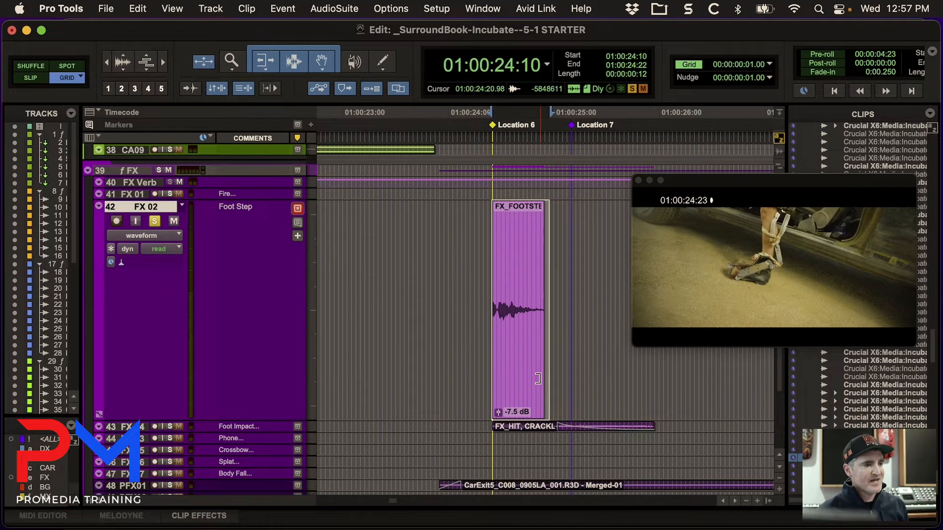
key("super+shift+KP_Add")
key("super+shift+KP_Add")
key("super+shift+KP_Add")
key("super+shift+KP_Add")
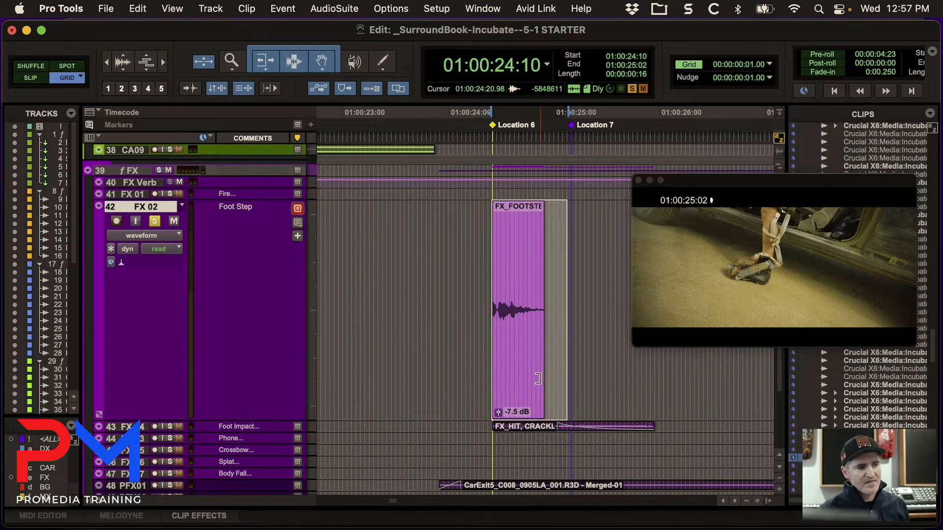
Nudge the selection's start ahead of the footsteps clip to about 01:00:24:04.
key("alt+shift+KP_Subtract")
key("alt+shift+KP_Subtract")
key("alt+shift+KP_Subtract")
key("alt+shift+KP_Subtract")
key("alt+shift+KP_Subtract")
key("alt+shift+KP_Subtract")
key("alt+shift+KP_Subtract")
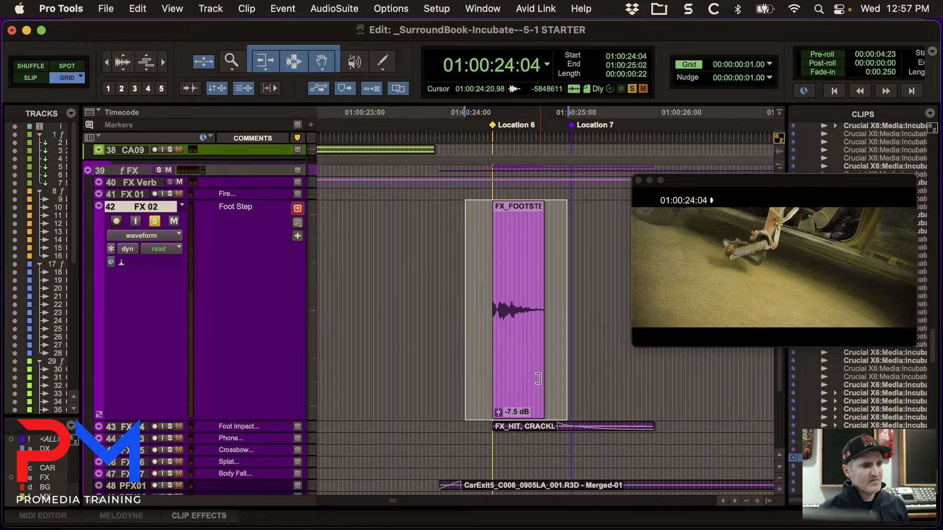
key("alt+shift+KP_Add")
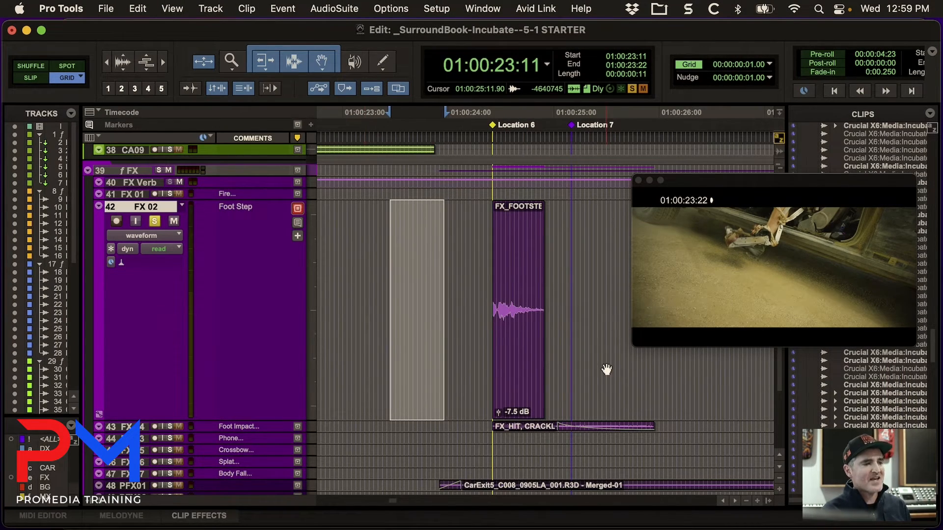
Reselect only the footsteps clip on FX 02 and magnify its waveform around 01:00:24:17.
left_click(516, 406)
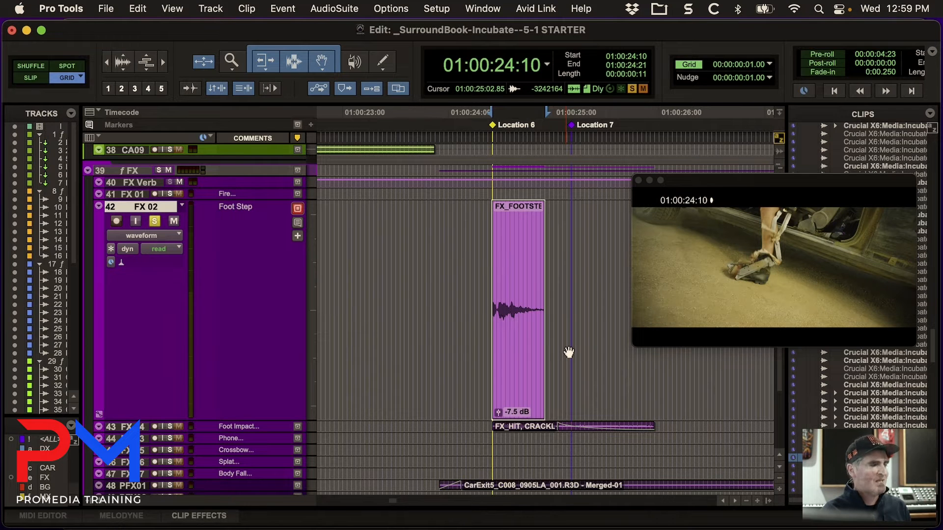
scroll(597, 379, "down", 3)
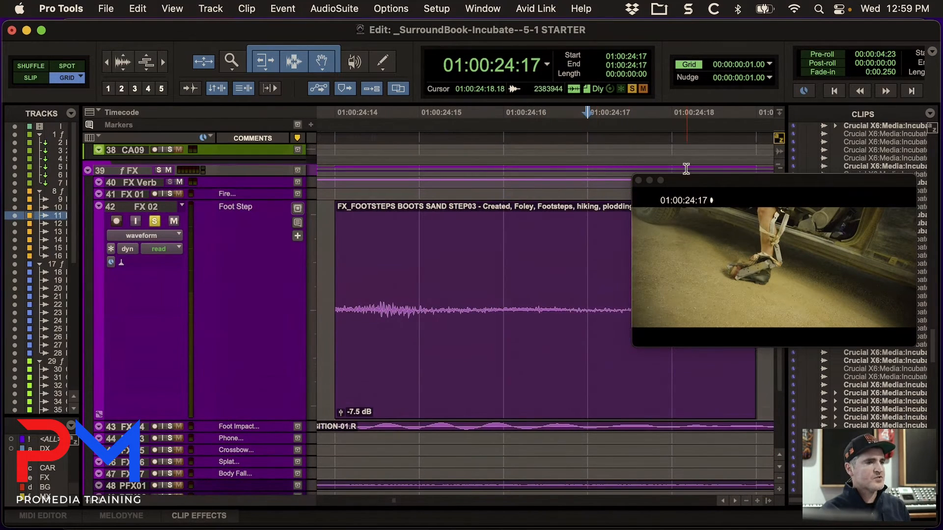
Move the video window clear of the track, select the FX 02 footsteps clip and slip its audio three frames later within fixed clip boundaries.
left_click_drag(684, 180, 842, 40)
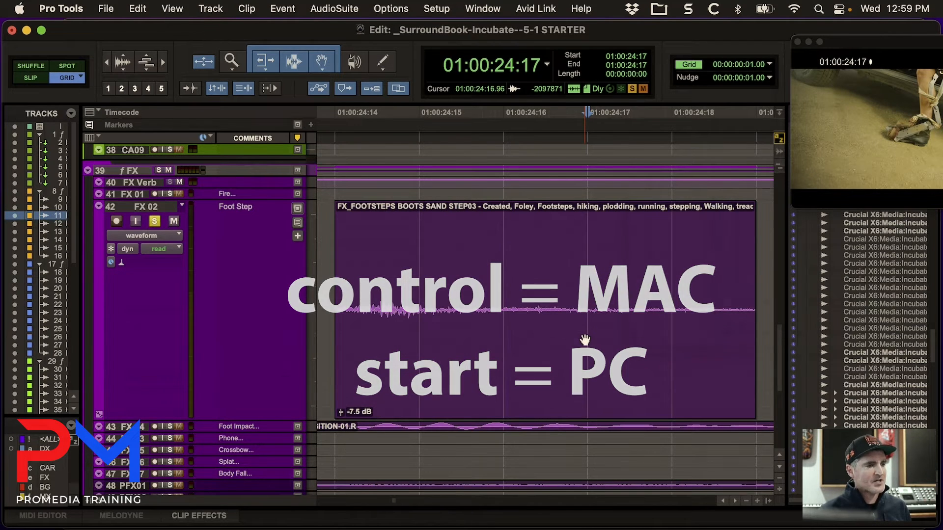
left_click(450, 413)
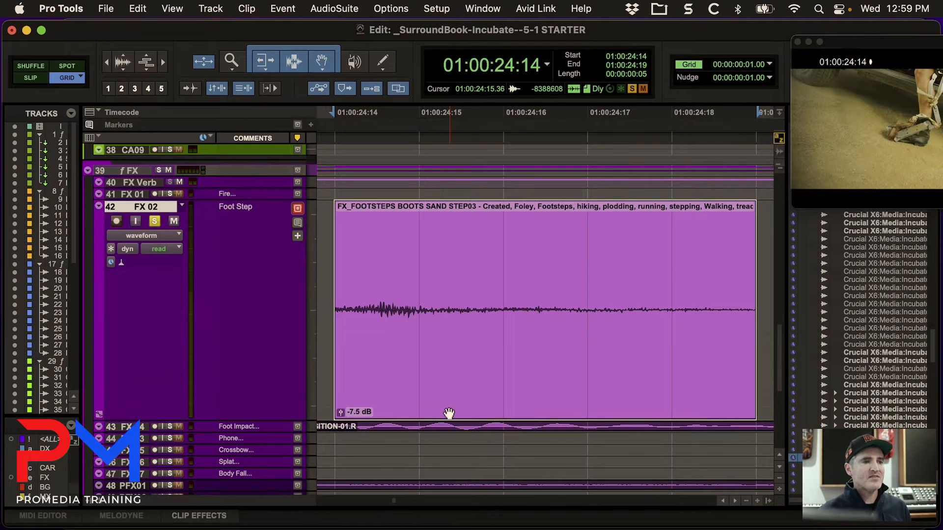
key("ctrl+minus")
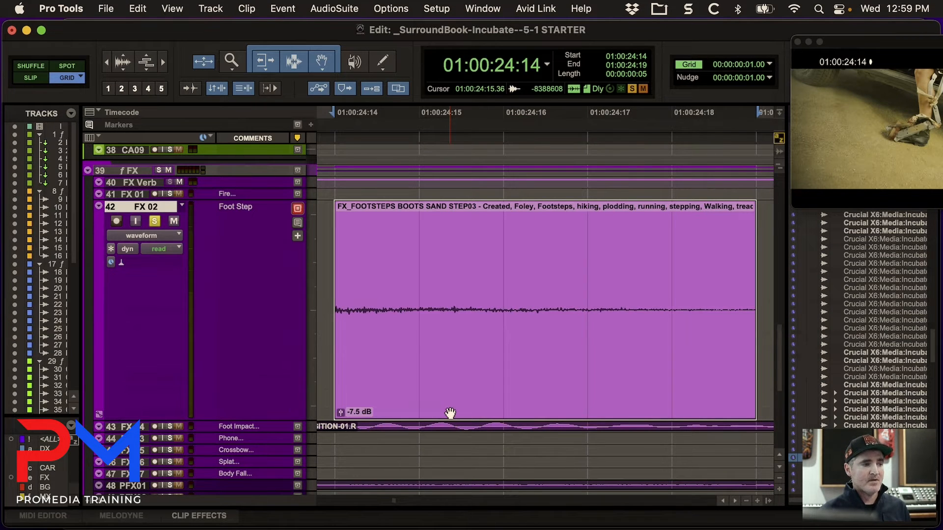
key("ctrl+plus")
key("ctrl+plus")
key("ctrl+plus")
key("ctrl+plus")
key("ctrl+plus")
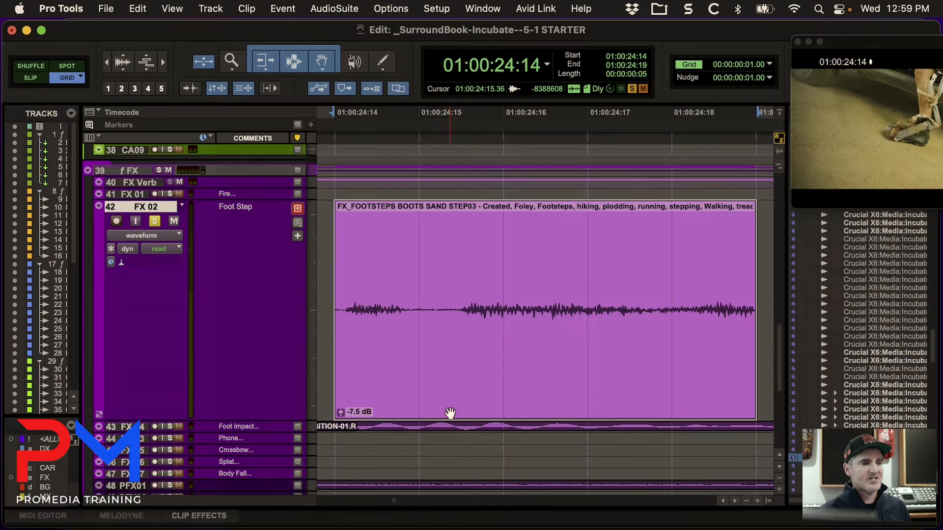
key("ctrl+minus")
key("ctrl+minus")
key("ctrl+minus")
key("ctrl+minus")
key("ctrl+minus")
key("ctrl+plus")
key("ctrl+plus")
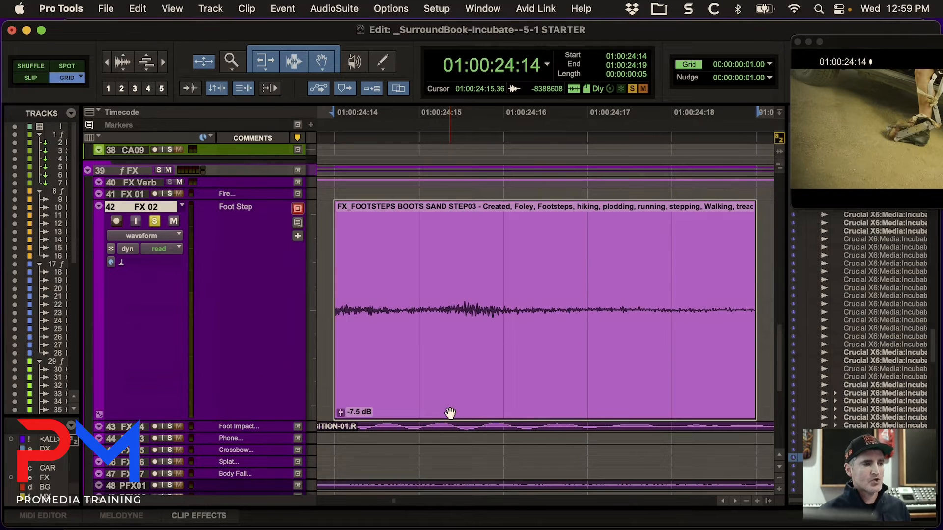
key("ctrl+plus")
key("ctrl+plus")
key("ctrl+plus")
key("ctrl+minus")
key("ctrl+minus")
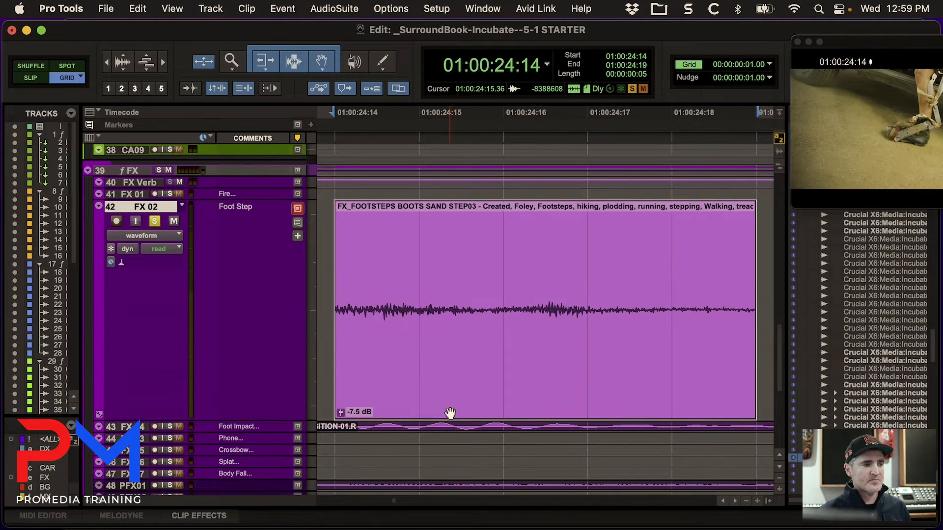
key("ctrl+minus")
key("ctrl+minus")
key("ctrl+plus")
key("ctrl+plus")
key("ctrl+plus")
key("ctrl+plus")
key("ctrl+minus")
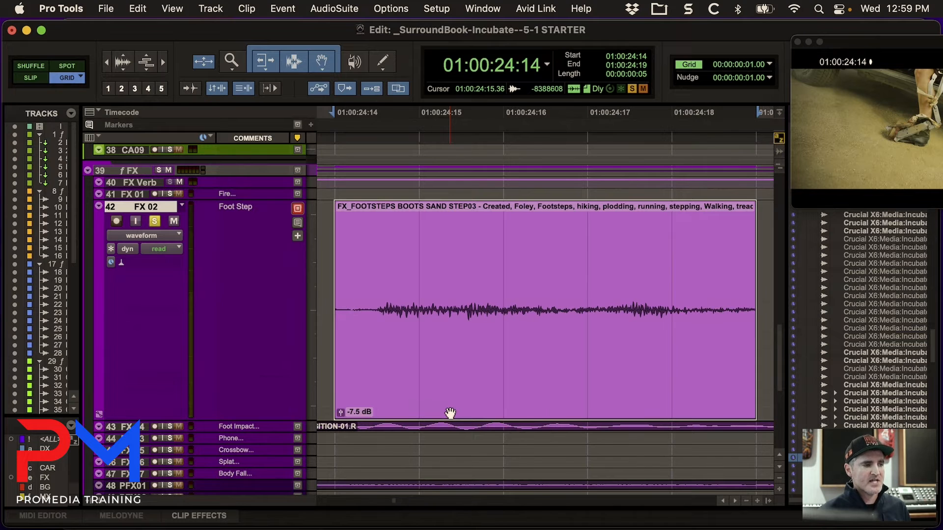
Try a one-frame fade-in on the footsteps clip, and trim the clip's end to 01:00:24:18.
left_click_drag(337, 209, 411, 212)
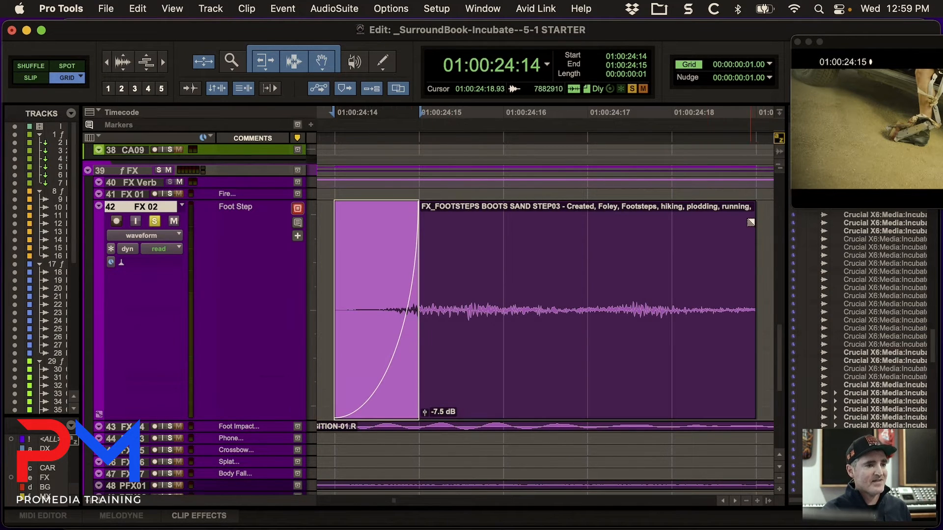
left_click_drag(754, 218, 694, 232)
left_click(566, 374)
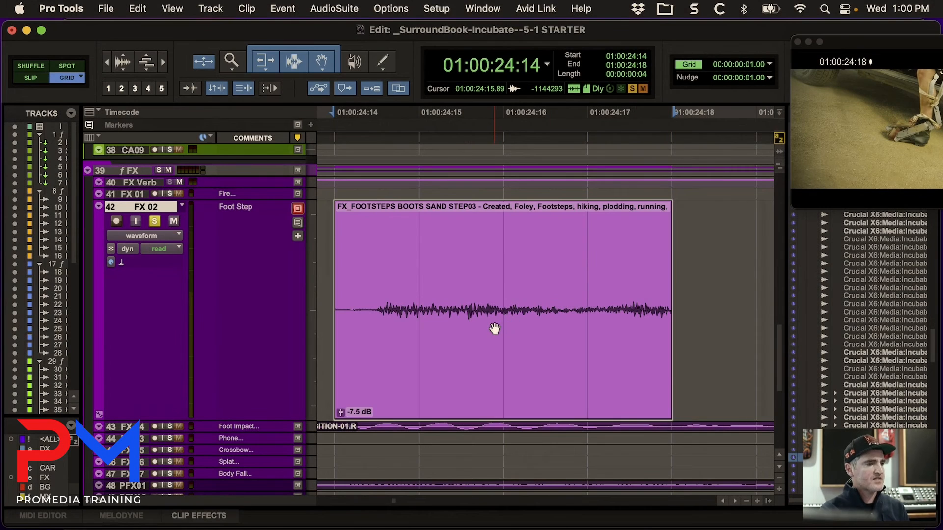
Trim the footsteps clip's start by one-frame nudges, going in past 01:00:24:16 and back out to finish at 01:00:24:13.
key("r")
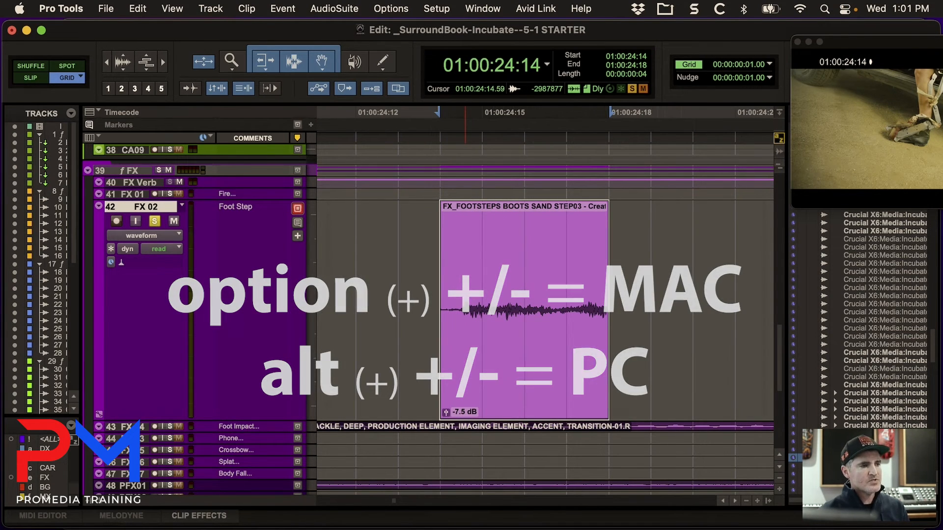
key("alt+KP_Add")
key("alt+KP_Add")
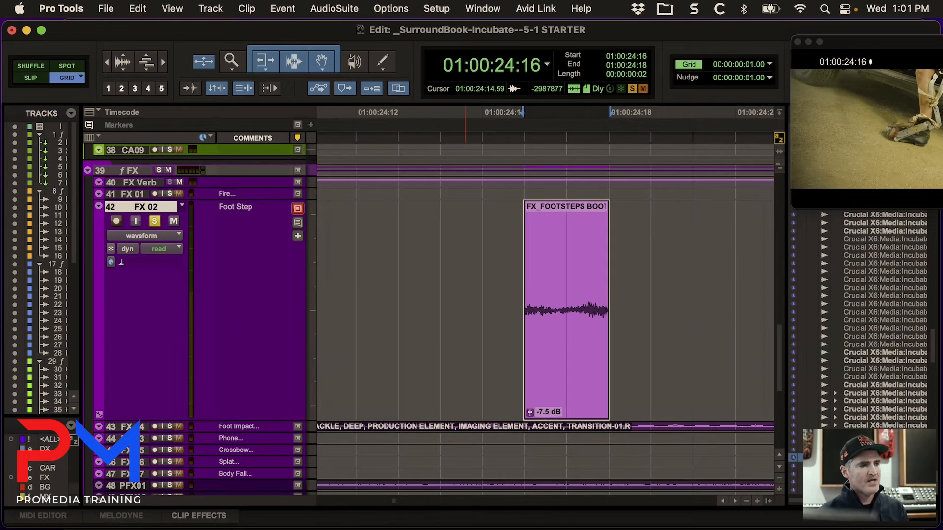
key("alt+KP_Add")
key("alt+KP_Subtract")
key("alt+KP_Subtract")
key("alt+KP_Subtract")
key("alt+KP_Subtract")
key("alt+KP_Subtract")
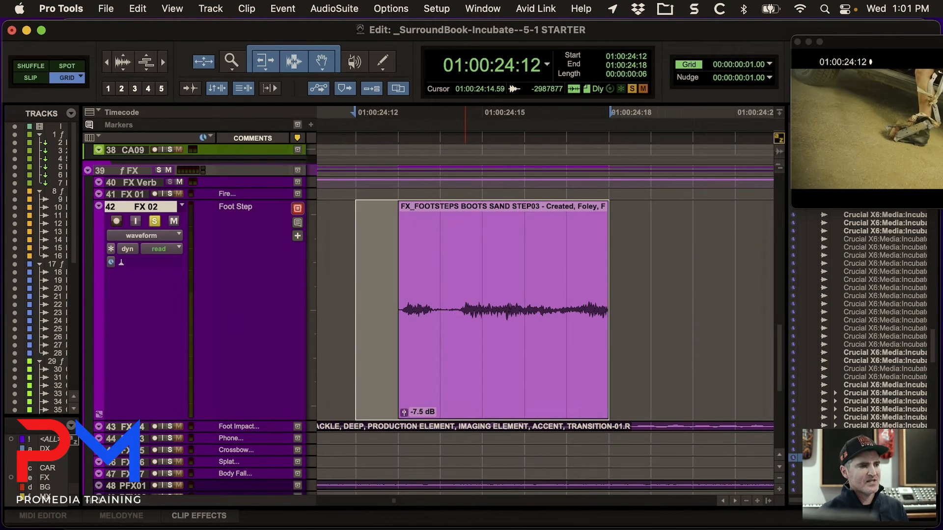
key("alt+KP_Add")
key("alt+KP_Add")
key("alt+KP_Add")
key("alt+KP_Add")
key("alt+KP_Add")
key("alt+KP_Subtract")
key("alt+KP_Subtract")
key("alt+KP_Subtract")
key("alt+KP_Subtract")
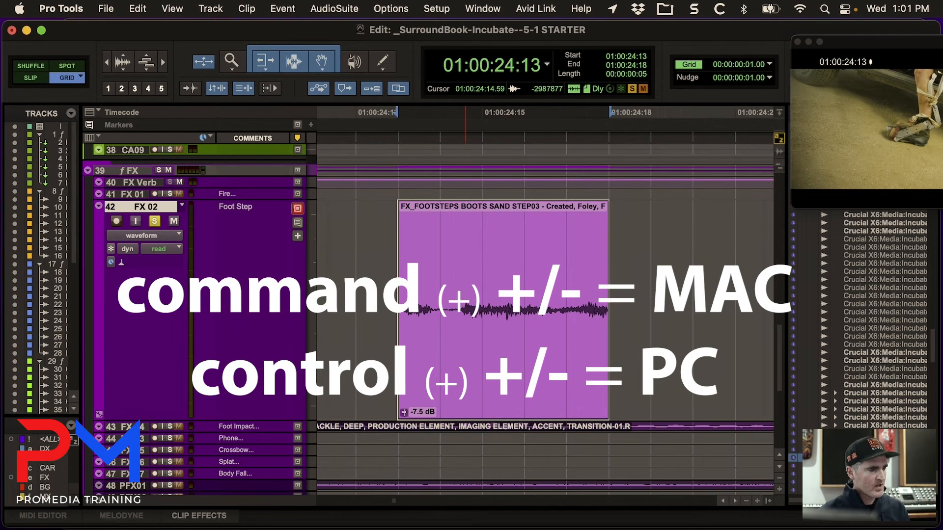
Nudge the footsteps clip's end in to 01:00:24:15 and extend it back out to 01:00:24:19.
key("super+KP_Subtract")
key("super+KP_Subtract")
key("super+KP_Subtract")
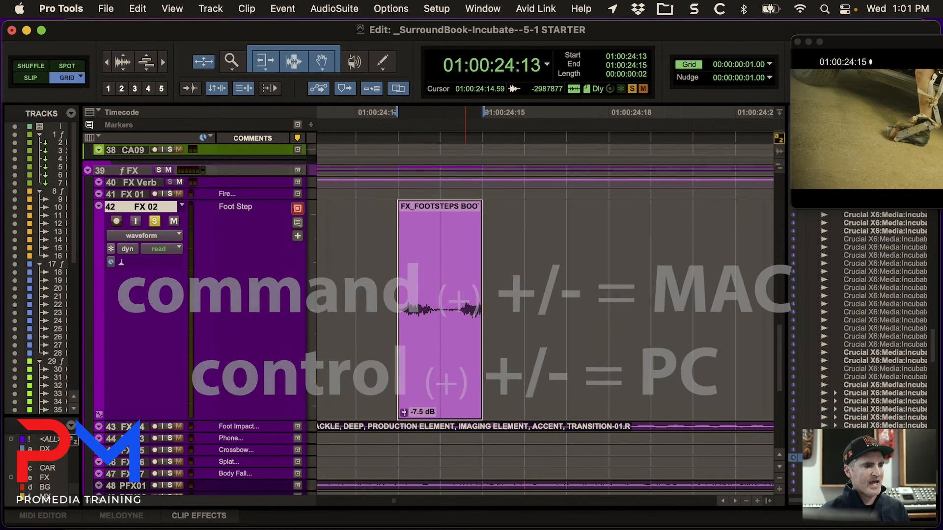
key("super+KP_Add")
key("super+KP_Add")
key("super+KP_Add")
key("super+KP_Add")
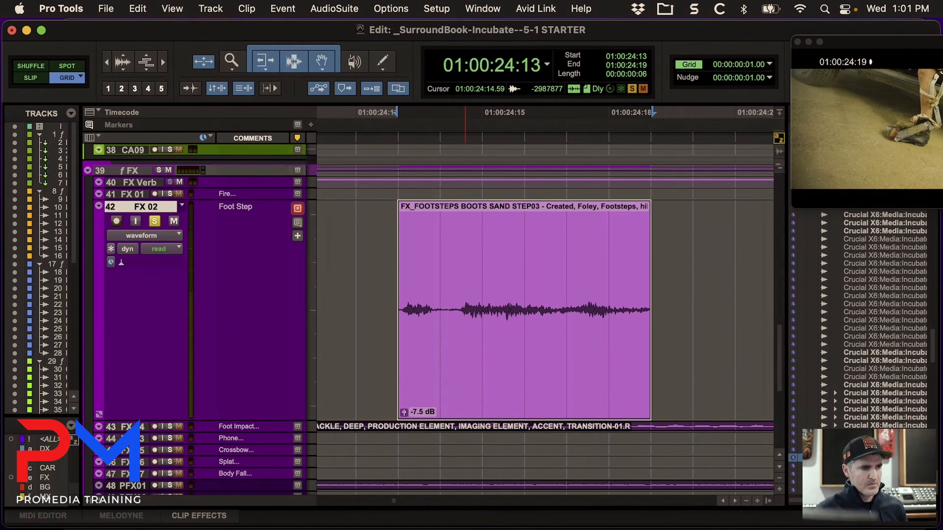
Nudge the whole footsteps clip one frame later so it starts at 01:00:24:14.
key("r")
key("r")
key("period")
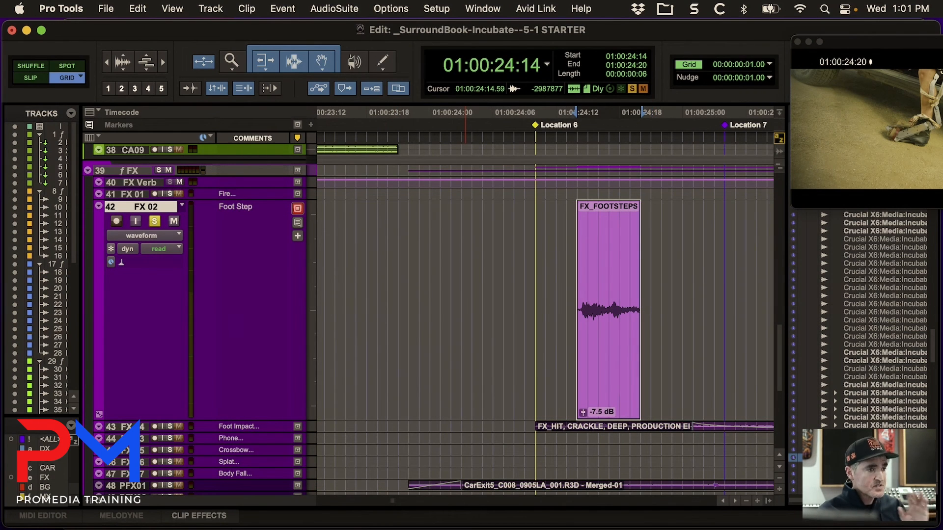